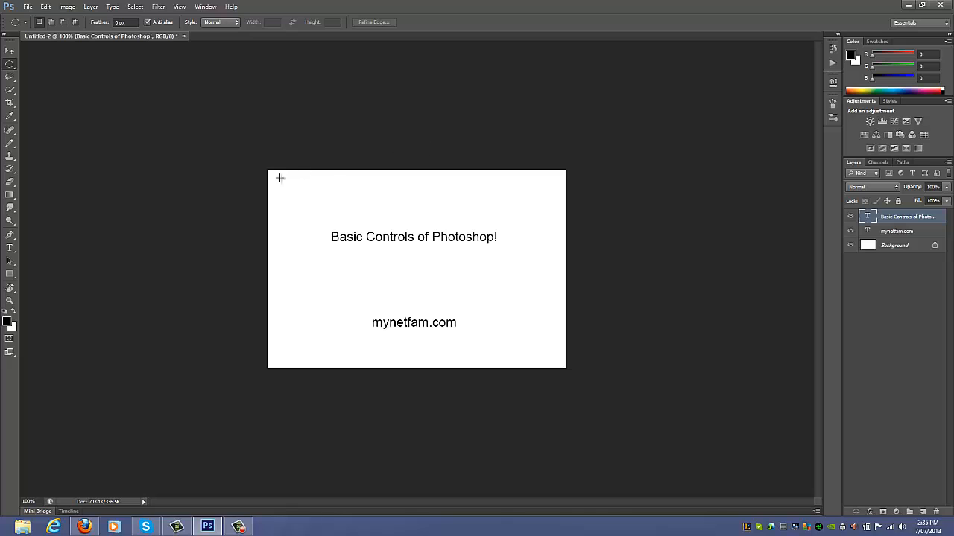
Try to draw an elliptical selection across the canvas with the title text layer active
{"action": "mouse_move", "coordinate": [227, 151]}
{"action": "left_mouse_down"}
{"action": "mouse_move", "coordinate": [658, 290]}
{"action": "mouse_move", "coordinate": [654, 300]}
{"action": "left_mouse_up"}
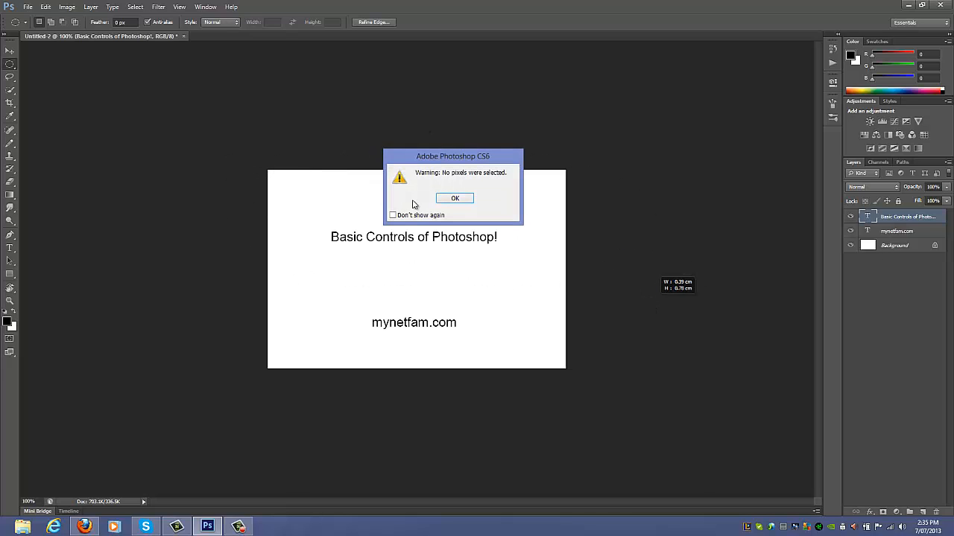
{"action": "left_click", "coordinate": [456, 198]}
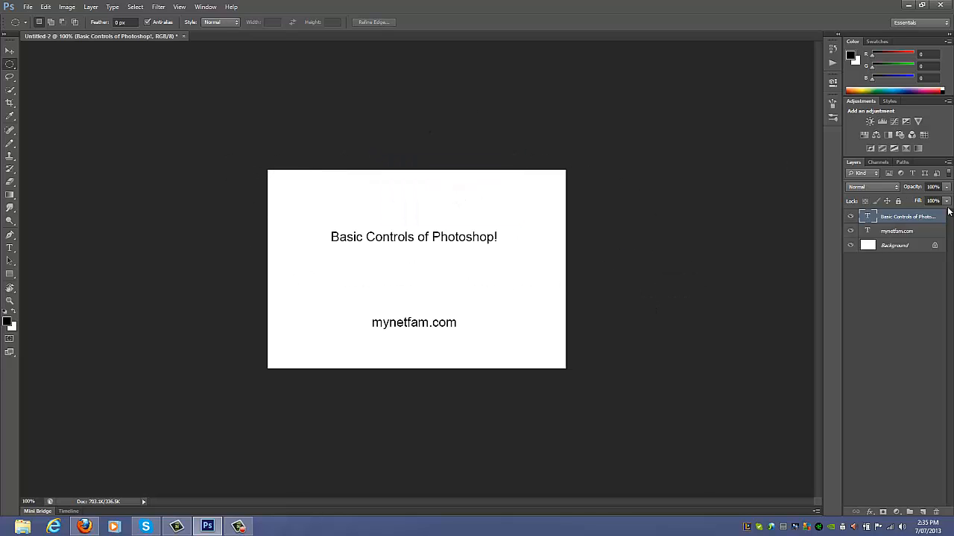
Move the "Basic Controls of Photoshop!" text and stretch it taller and wider to span nearly the full canvas width
{"action": "left_click", "coordinate": [11, 50]}
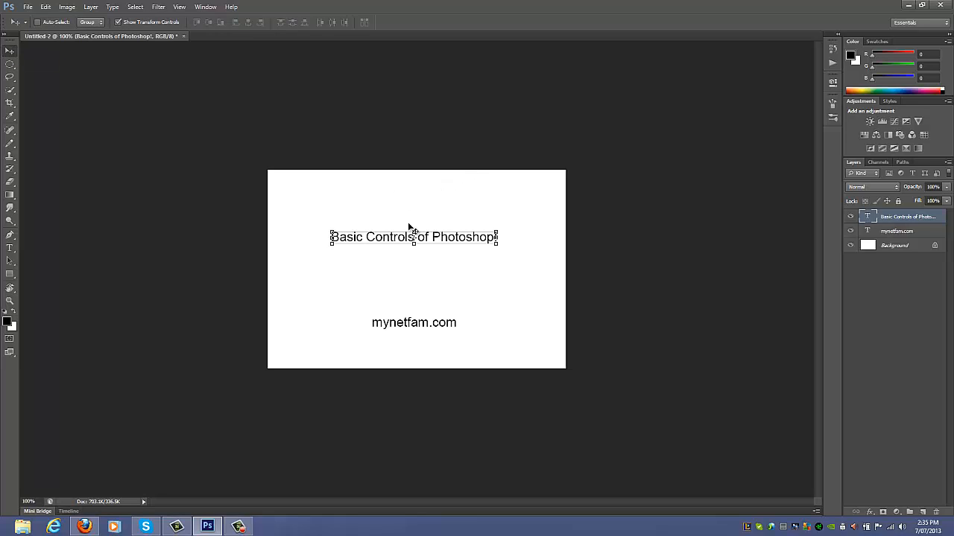
{"action": "left_click_drag", "start_coordinate": [422, 237], "coordinate": [360, 211]}
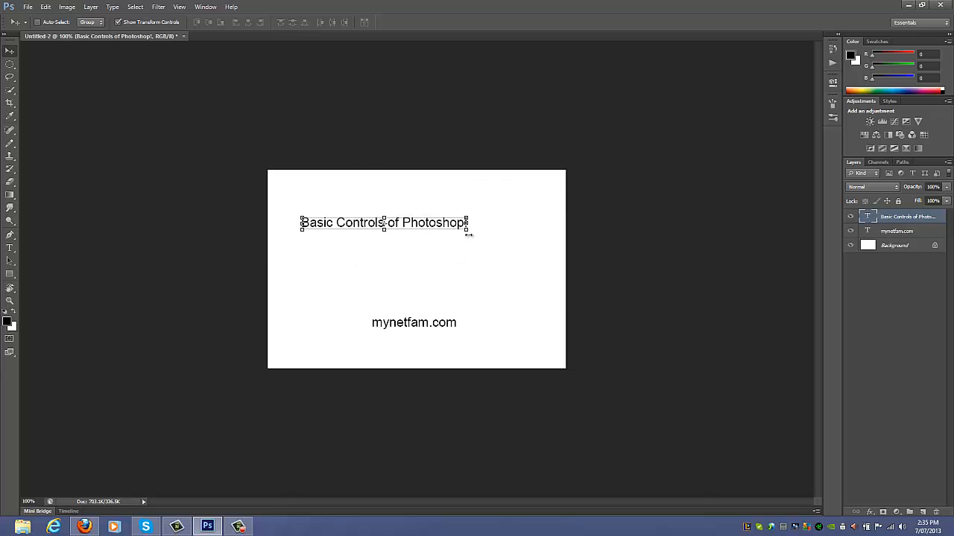
{"action": "left_click_drag", "start_coordinate": [468, 233], "coordinate": [581, 317]}
{"action": "left_click_drag", "start_coordinate": [357, 247], "coordinate": [330, 225]}
{"action": "key", "text": "Return"}
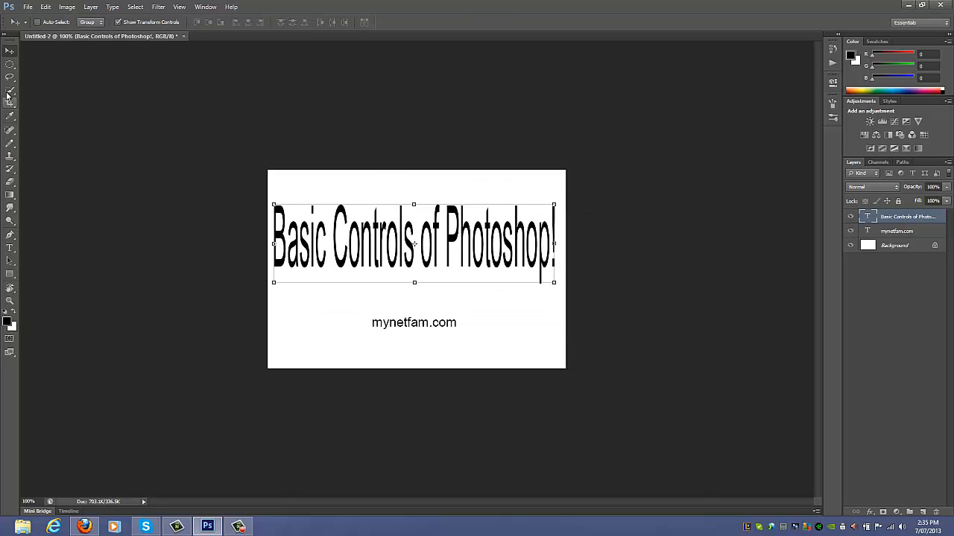
{"action": "left_click", "coordinate": [10, 63]}
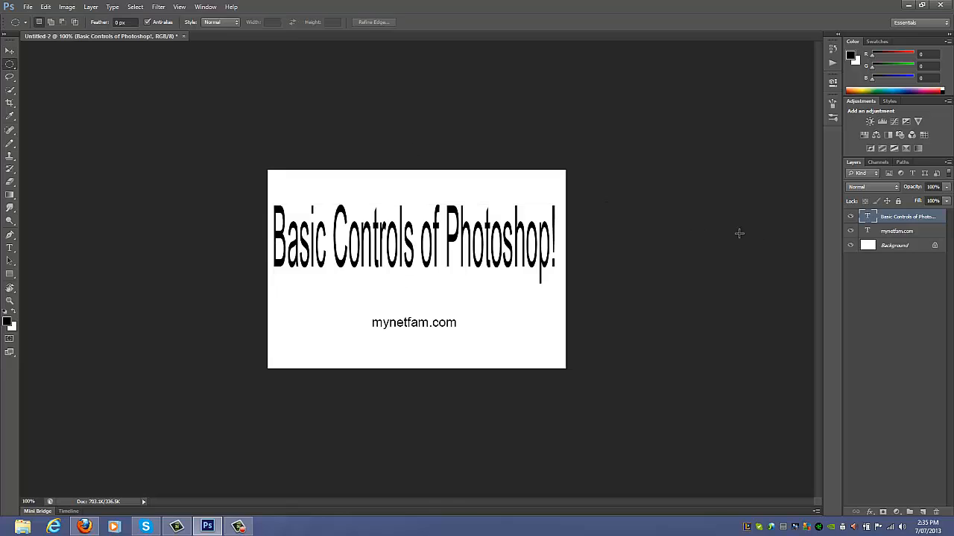
{"action": "left_click", "coordinate": [8, 53]}
{"action": "left_click", "coordinate": [8, 67]}
{"action": "left_click", "coordinate": [7, 75]}
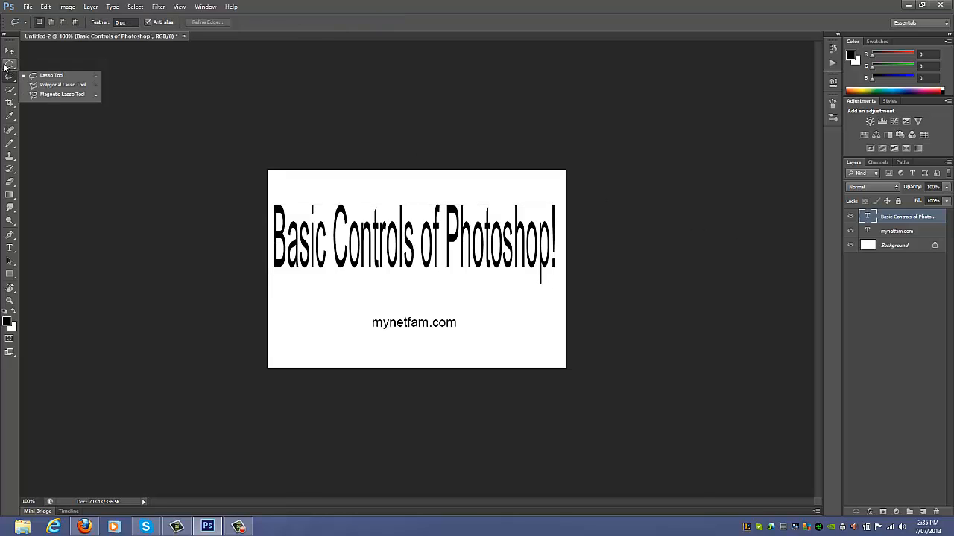
{"action": "left_click", "coordinate": [7, 69]}
{"action": "left_click", "coordinate": [8, 77]}
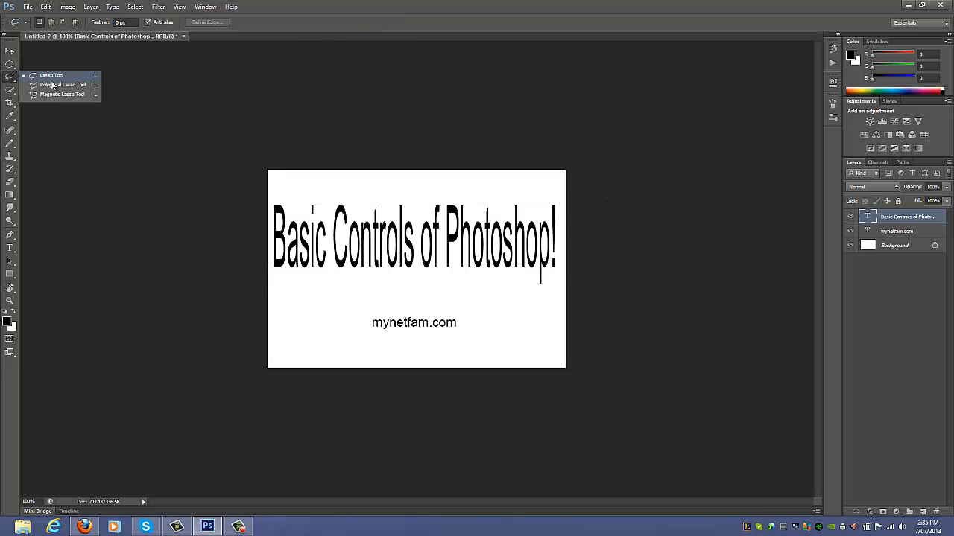
{"action": "left_click", "coordinate": [9, 64]}
{"action": "left_click", "coordinate": [9, 76]}
Rasterize the "Basic Controls of Photoshop!" text layer
{"action": "right_click", "coordinate": [904, 216]}
{"action": "left_click", "coordinate": [784, 237]}
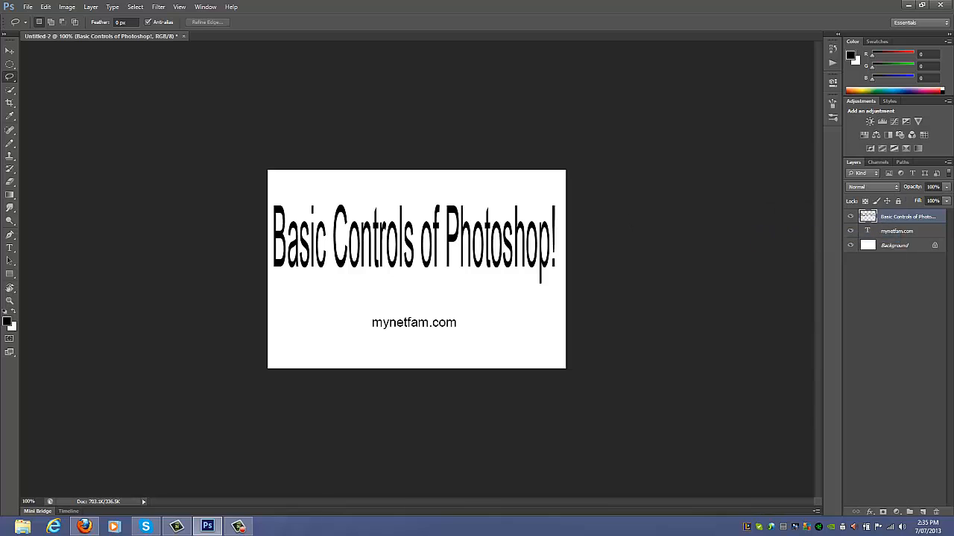
Select an elliptical area over the beginning of the title and copy it to a new layer
{"action": "left_click", "coordinate": [12, 64]}
{"action": "left_click_drag", "start_coordinate": [223, 147], "coordinate": [395, 261]}
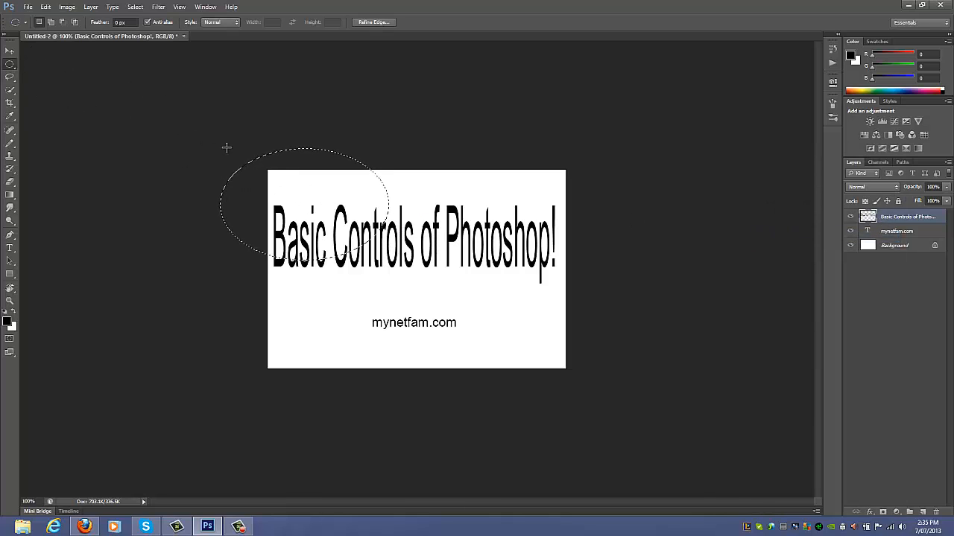
{"action": "key", "text": "ctrl+j"}
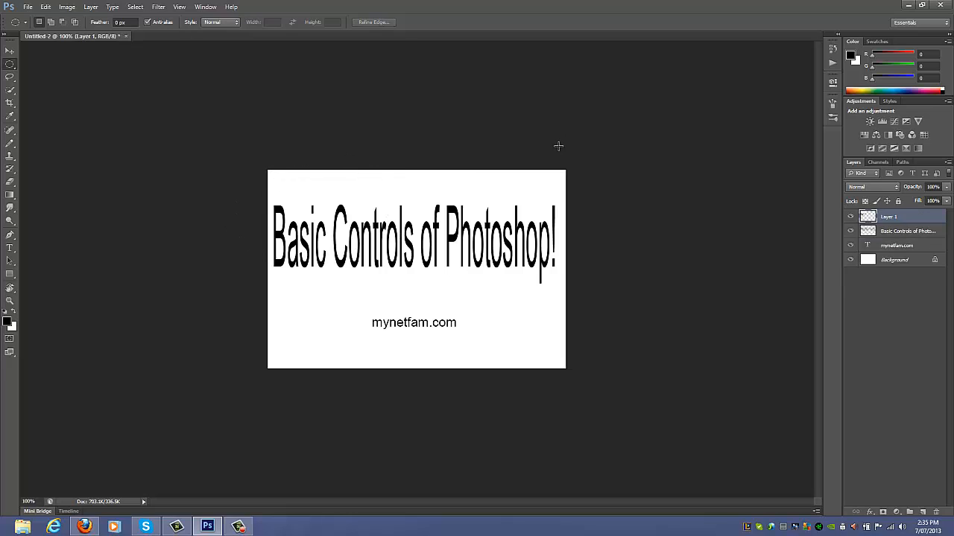
Shift the copied title piece down and to the right, and delete its layer
{"action": "left_click", "coordinate": [7, 51]}
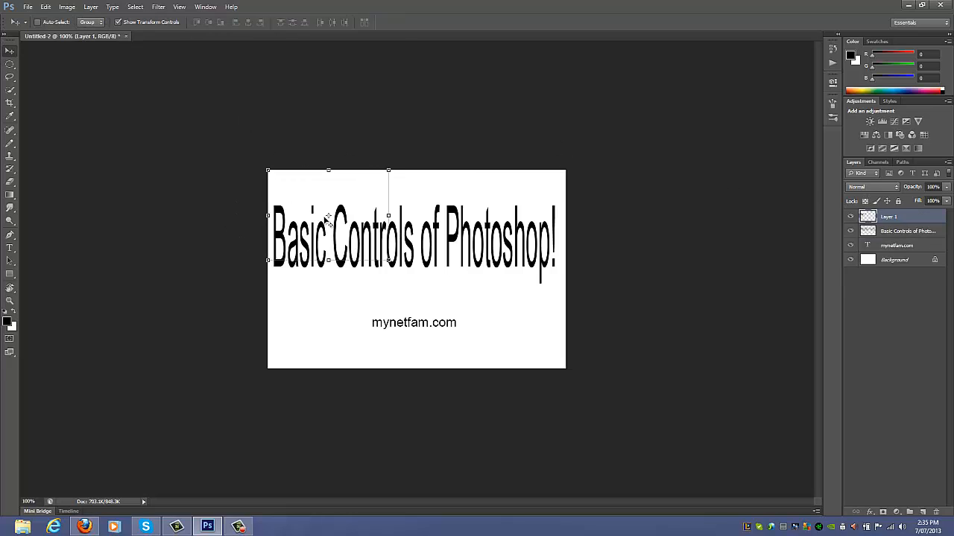
{"action": "left_click_drag", "start_coordinate": [340, 222], "coordinate": [384, 270]}
{"action": "key", "text": "Delete"}
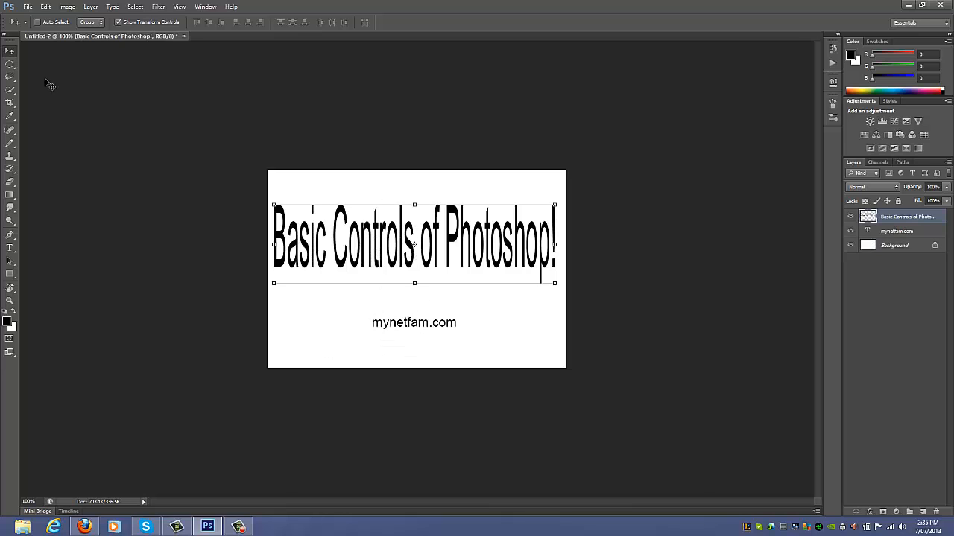
Select the title lettering with the Quick Selection tool
{"action": "left_click", "coordinate": [9, 90]}
{"action": "left_click_drag", "start_coordinate": [379, 194], "coordinate": [400, 299]}
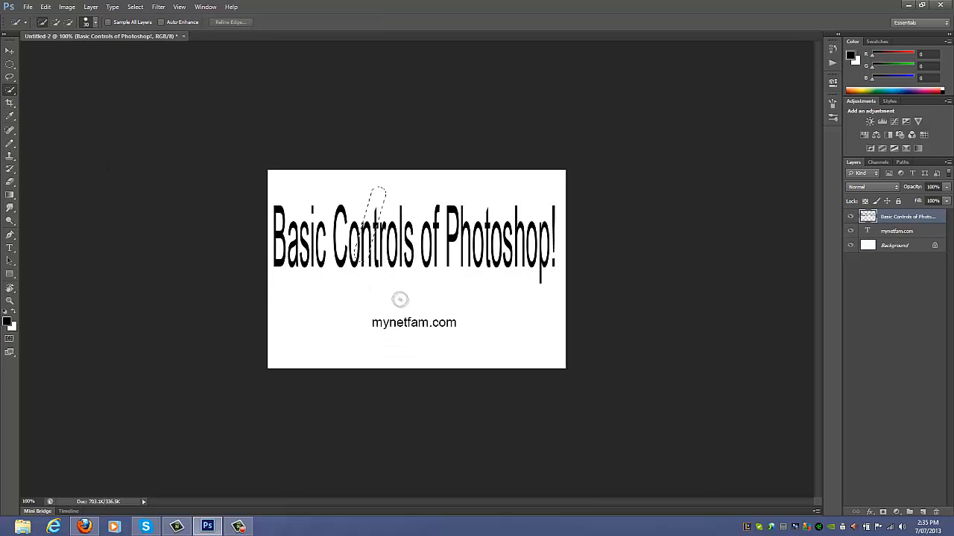
{"action": "right_click", "coordinate": [10, 90]}
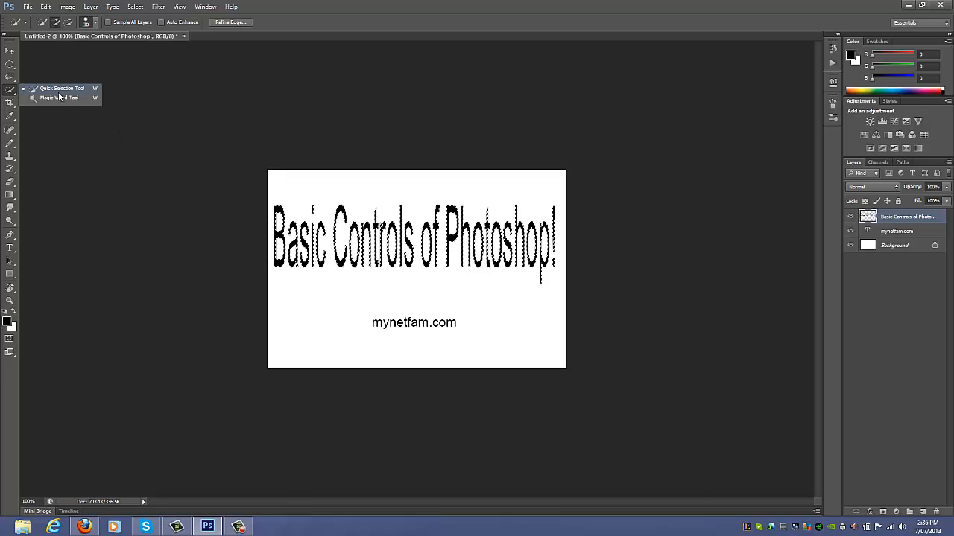
{"action": "left_click", "coordinate": [342, 208]}
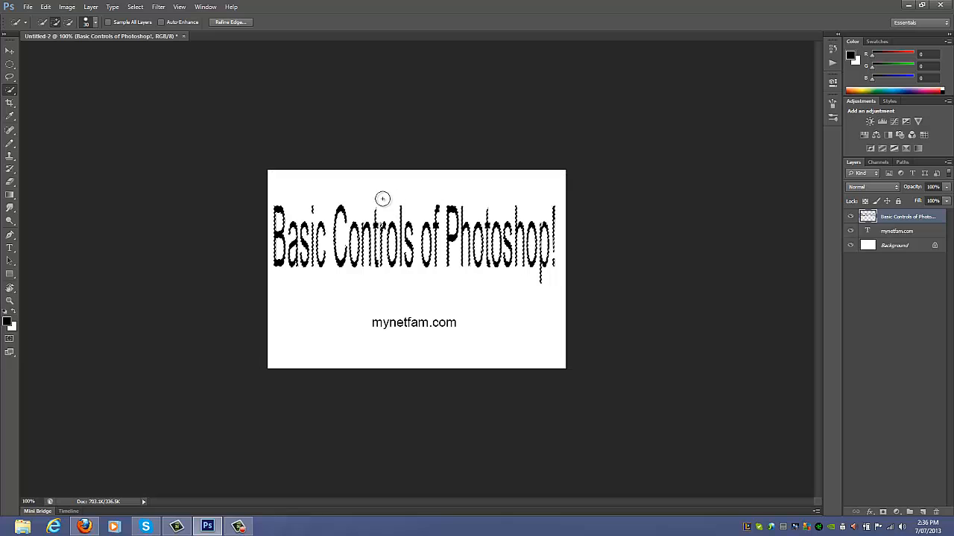
Crop the canvas from the title's upper-left corner, extending the crop area well beyond the original right and lower edges
{"action": "left_click", "coordinate": [10, 102]}
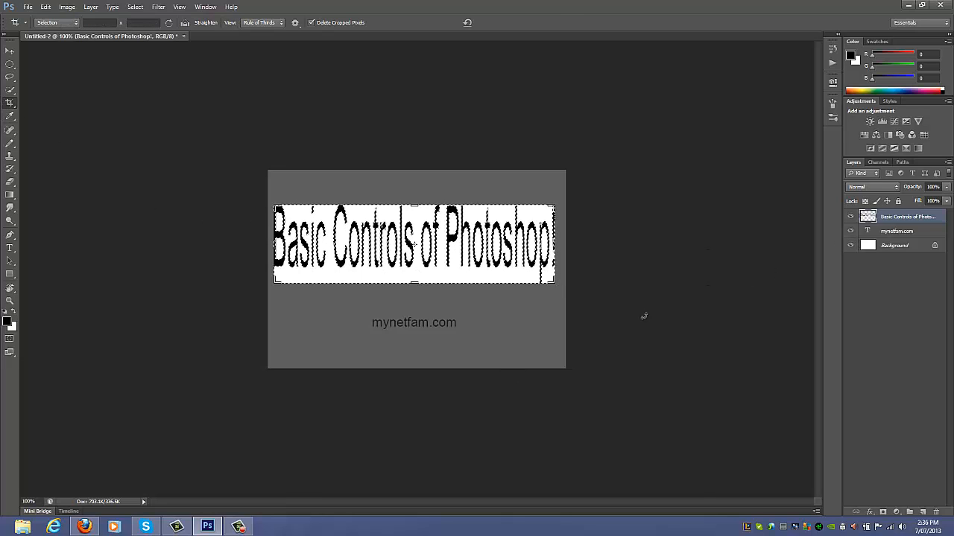
{"action": "left_click_drag", "start_coordinate": [553, 281], "coordinate": [658, 344]}
{"action": "key", "text": "Return"}
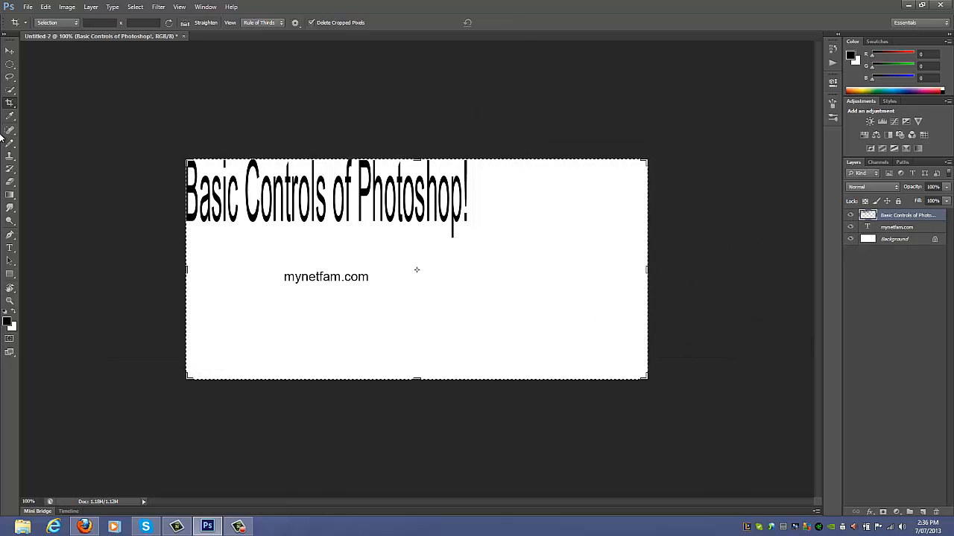
Sample colours from the title and the white canvas with the Eyedropper, and reset the foreground and background to the default colours
{"action": "left_click", "coordinate": [10, 116]}
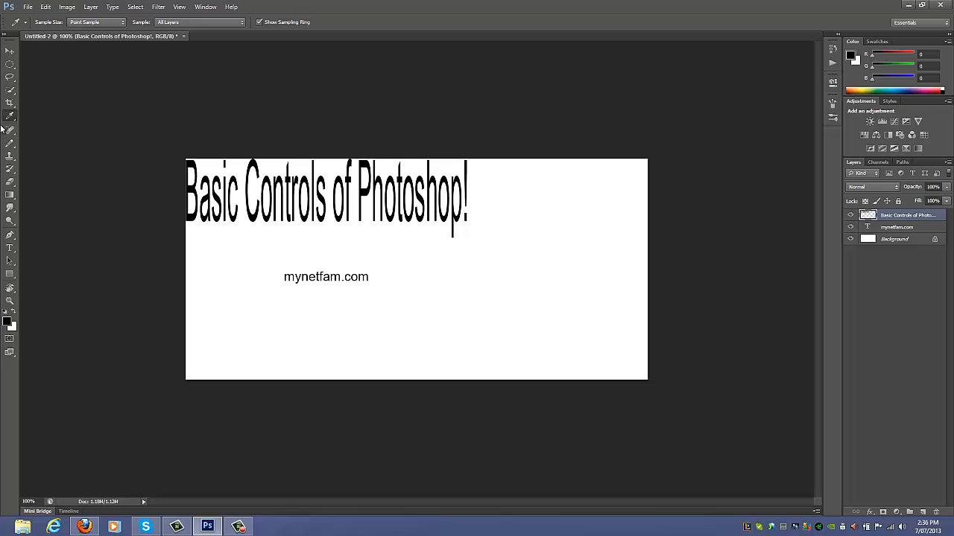
{"action": "left_click_drag", "start_coordinate": [491, 216], "coordinate": [442, 197]}
{"action": "left_click_drag", "start_coordinate": [279, 256], "coordinate": [471, 300]}
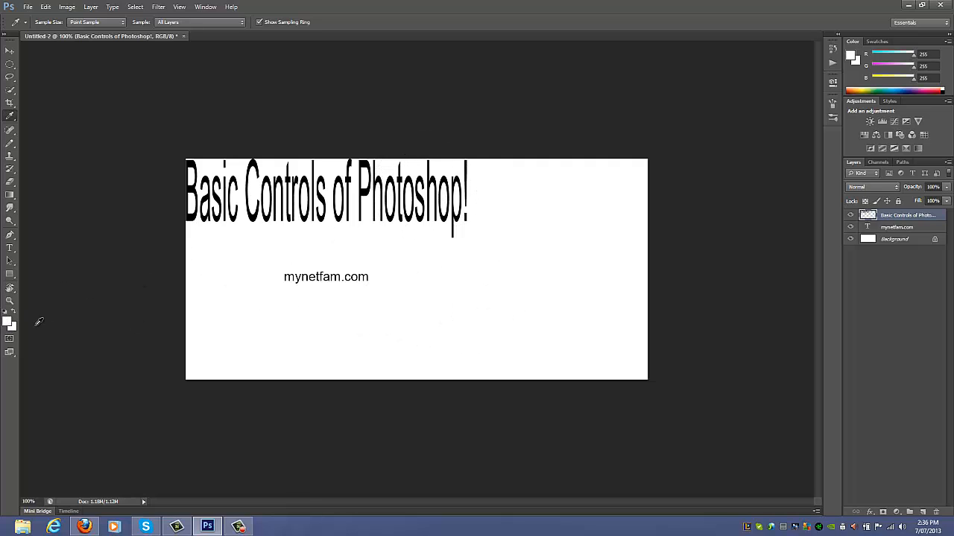
{"action": "key", "text": "d"}
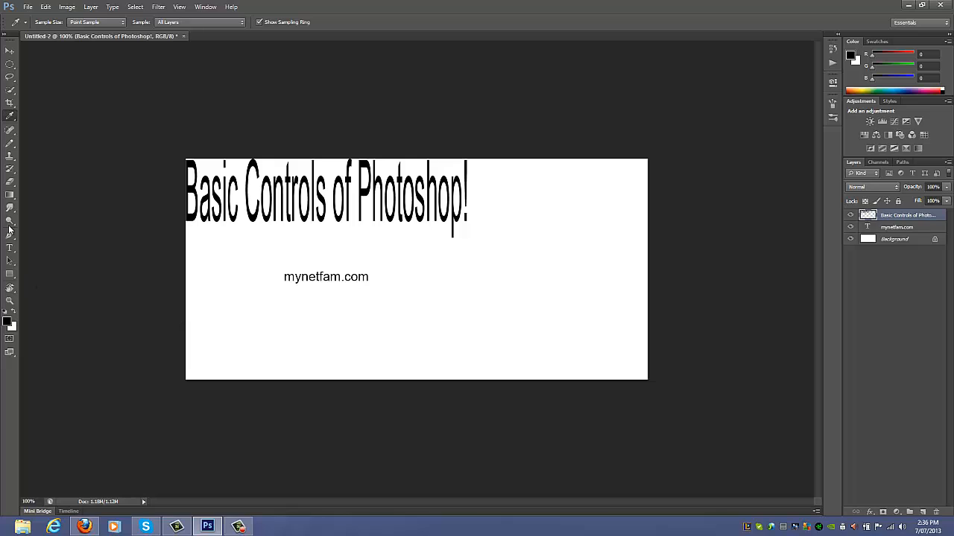
Paint a thick, soft black squiggle beside the end of the title with the Brush tool
{"action": "left_click", "coordinate": [10, 142]}
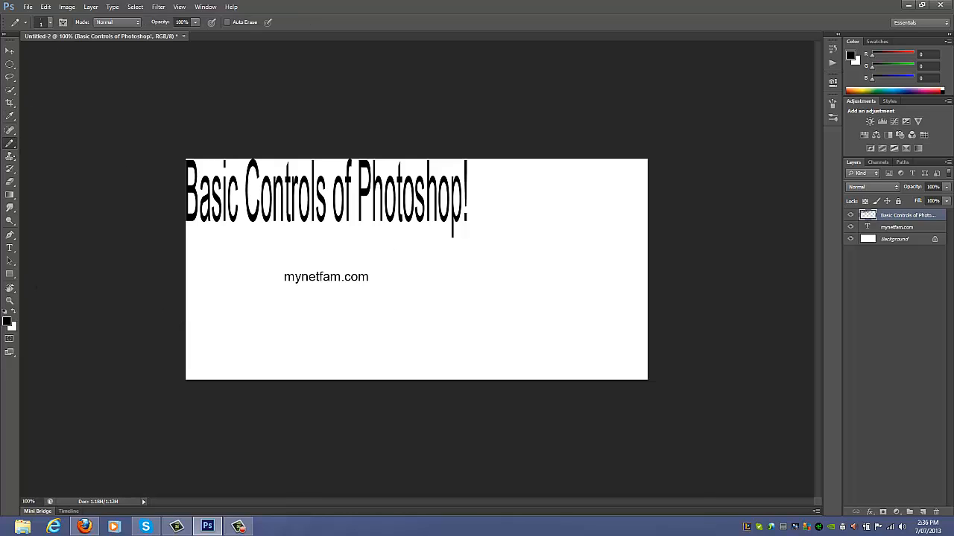
{"action": "right_click", "coordinate": [10, 143]}
{"action": "left_click", "coordinate": [52, 142]}
{"action": "mouse_move", "coordinate": [443, 223]}
{"action": "left_mouse_down"}
{"action": "mouse_move", "coordinate": [447, 283]}
{"action": "mouse_move", "coordinate": [615, 249]}
{"action": "left_mouse_up"}
Draw a thin black scribble over the mynetfam.com text with the Pencil tool
{"action": "right_click", "coordinate": [10, 142]}
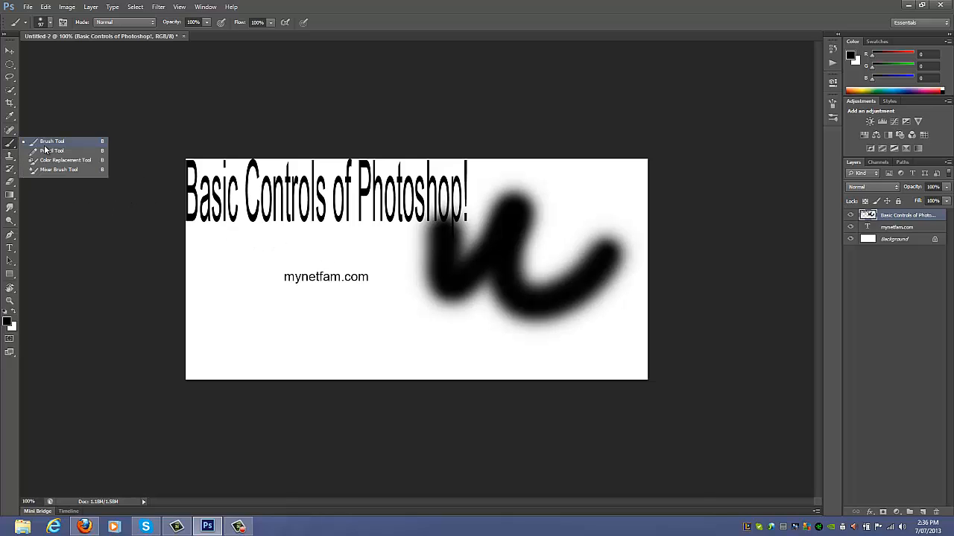
{"action": "right_click", "coordinate": [10, 143]}
{"action": "left_click", "coordinate": [45, 153]}
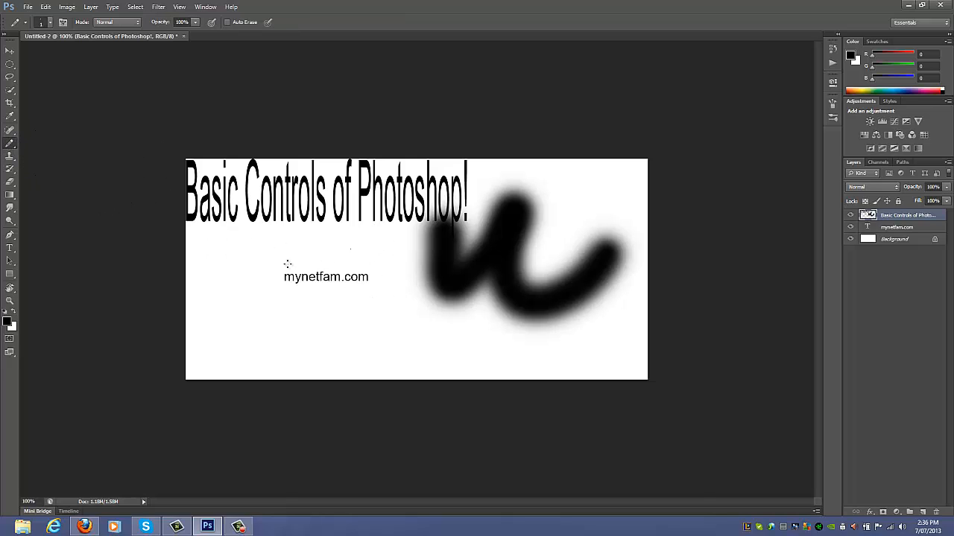
{"action": "mouse_move", "coordinate": [288, 262]}
{"action": "left_mouse_down"}
{"action": "mouse_move", "coordinate": [372, 298]}
{"action": "mouse_move", "coordinate": [352, 316]}
{"action": "mouse_move", "coordinate": [377, 312]}
{"action": "left_mouse_up"}
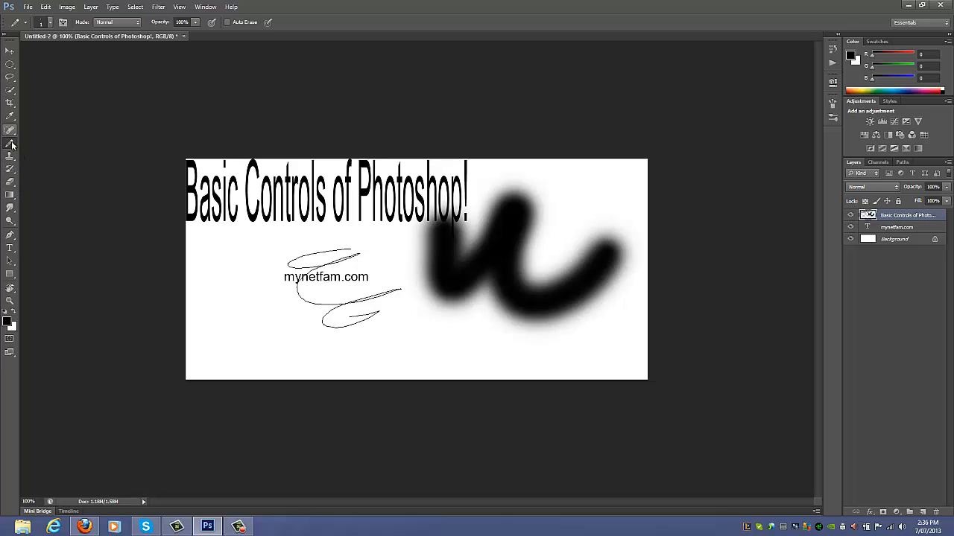
Erase the end of the title and the first part of the thick brush squiggle
{"action": "left_click", "coordinate": [14, 181]}
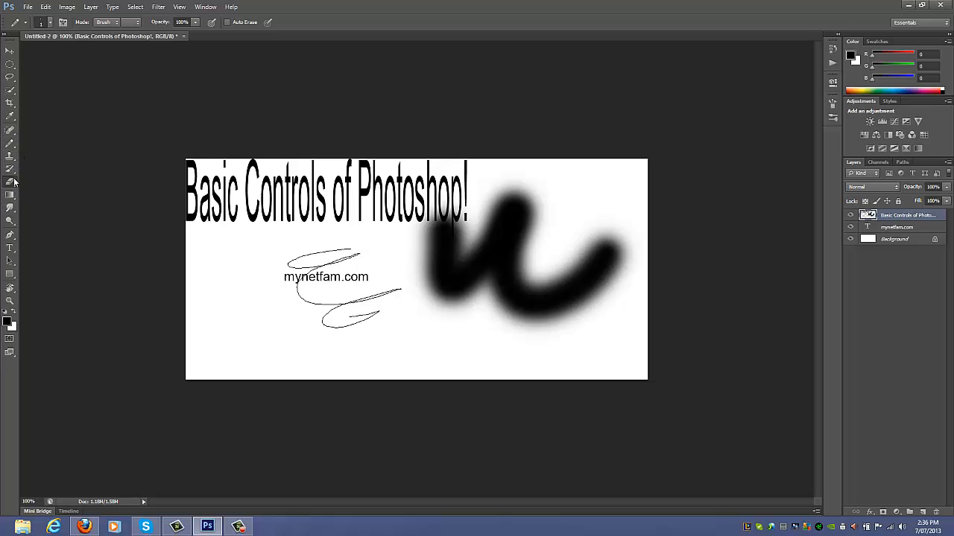
{"action": "mouse_move", "coordinate": [388, 306]}
{"action": "left_mouse_down"}
{"action": "mouse_move", "coordinate": [454, 261]}
{"action": "mouse_move", "coordinate": [434, 222]}
{"action": "mouse_move", "coordinate": [447, 179]}
{"action": "left_mouse_up"}
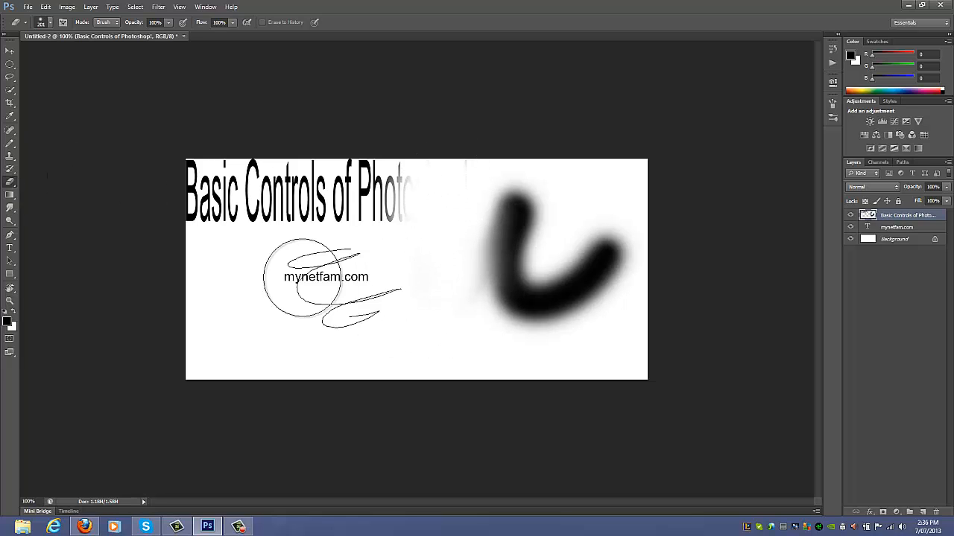
Choose the Blur tool and give it a much smaller brush size
{"action": "left_click", "coordinate": [10, 196]}
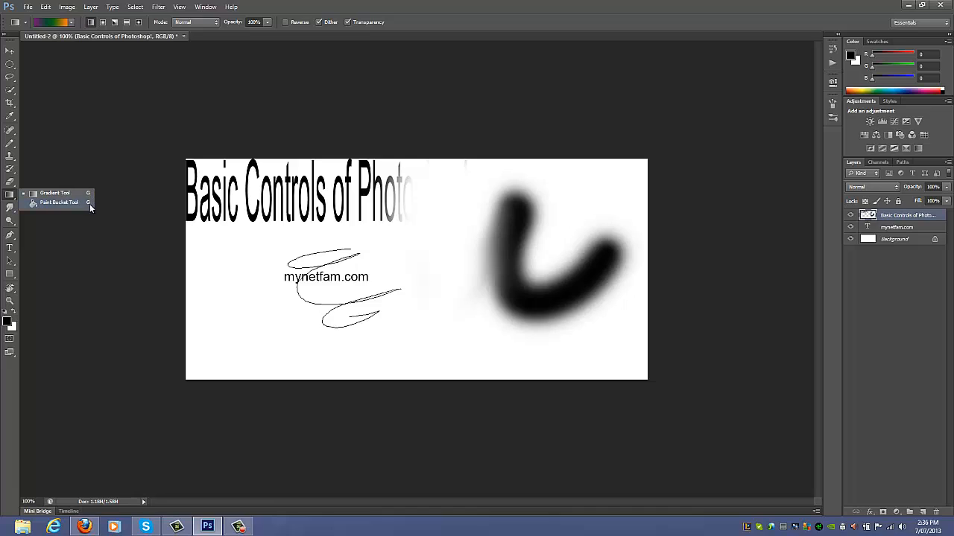
{"action": "left_click", "coordinate": [11, 209]}
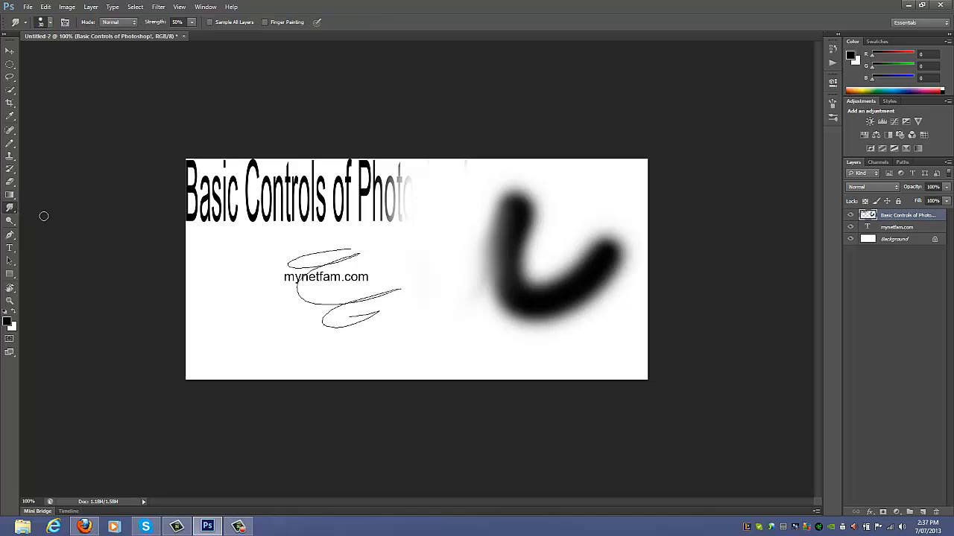
{"action": "right_click", "coordinate": [9, 210]}
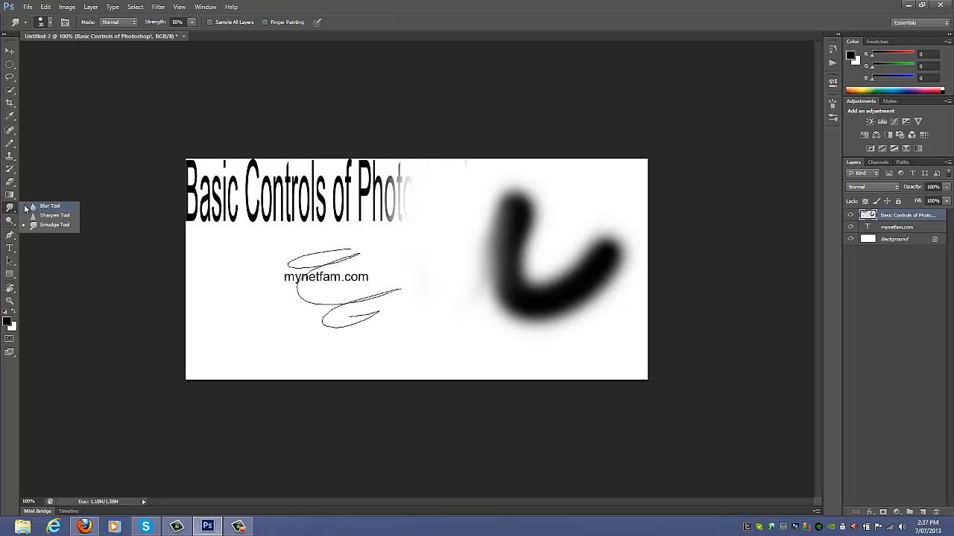
{"action": "left_click", "coordinate": [37, 215]}
{"action": "right_click", "coordinate": [321, 291]}
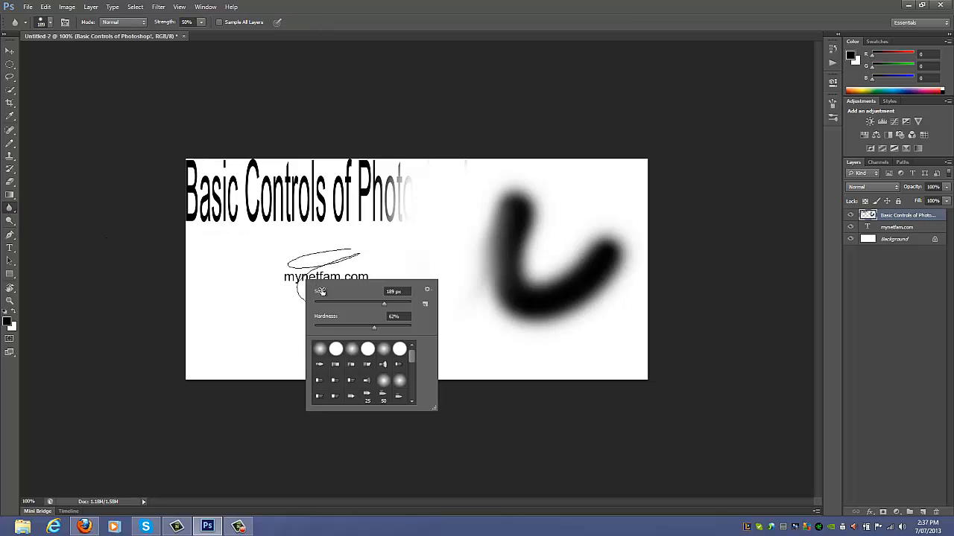
{"action": "left_click", "coordinate": [329, 304]}
{"action": "left_click", "coordinate": [214, 267]}
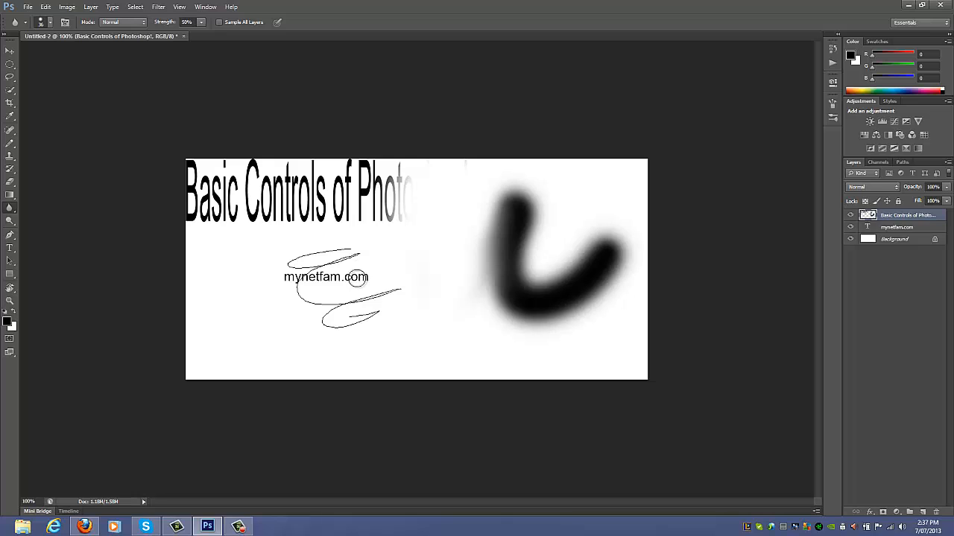
Rasterize the mynetfam.com text layer and blur its ".com" ending
{"action": "right_click", "coordinate": [888, 227]}
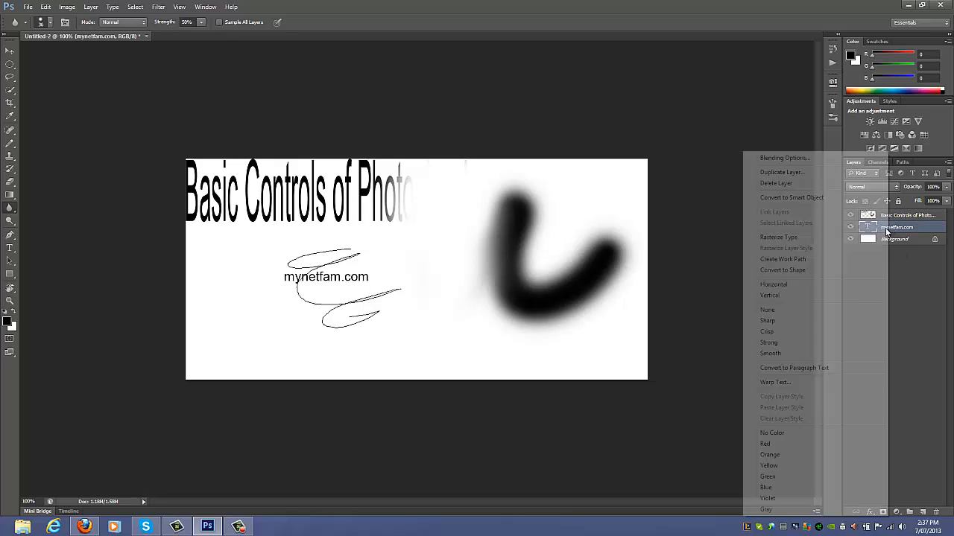
{"action": "left_click", "coordinate": [834, 239]}
{"action": "mouse_move", "coordinate": [354, 283]}
{"action": "left_mouse_down"}
{"action": "mouse_move", "coordinate": [377, 263]}
{"action": "mouse_move", "coordinate": [361, 261]}
{"action": "left_mouse_up"}
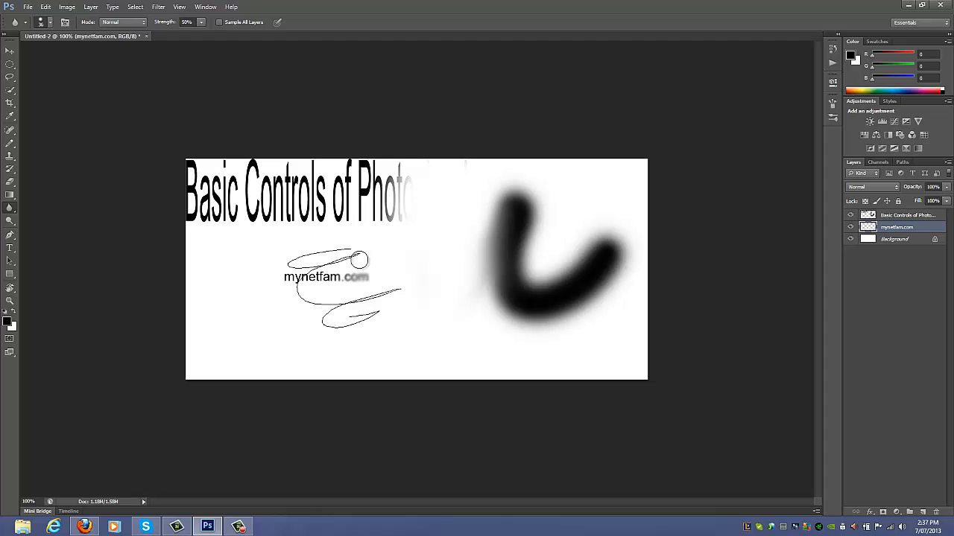
Sharpen the blurred ".com" ending of the mynetfam.com text with the Sharpen tool
{"action": "left_click", "coordinate": [11, 209]}
{"action": "left_click", "coordinate": [61, 217]}
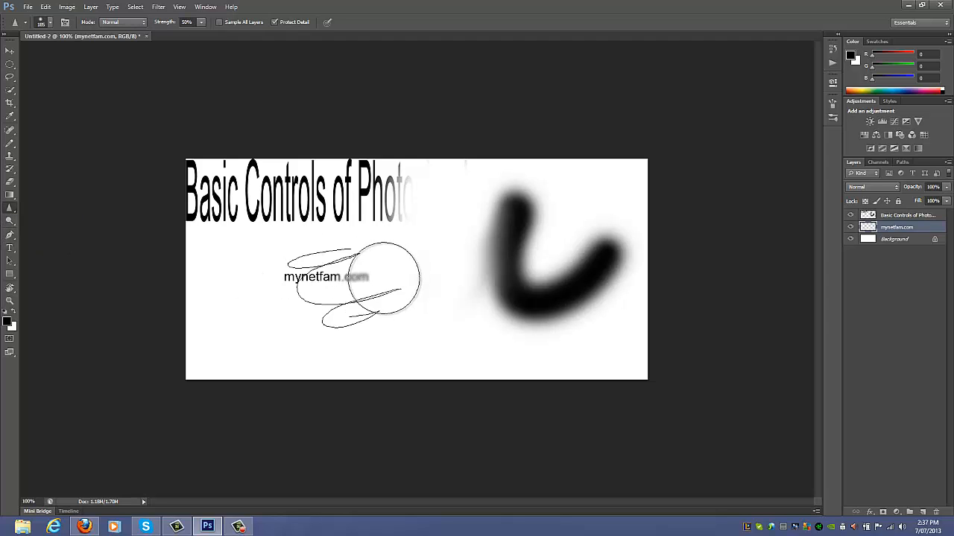
{"action": "mouse_move", "coordinate": [394, 298]}
{"action": "left_mouse_down"}
{"action": "mouse_move", "coordinate": [373, 258]}
{"action": "mouse_move", "coordinate": [352, 290]}
{"action": "mouse_move", "coordinate": [368, 261]}
{"action": "mouse_move", "coordinate": [368, 300]}
{"action": "mouse_move", "coordinate": [376, 262]}
{"action": "mouse_move", "coordinate": [362, 271]}
{"action": "mouse_move", "coordinate": [365, 257]}
{"action": "mouse_move", "coordinate": [353, 296]}
{"action": "mouse_move", "coordinate": [367, 256]}
{"action": "left_mouse_up"}
Smudge out the mynetfam.com text and most of the Basic Controls of Photoshop title on its own layer
{"action": "left_click", "coordinate": [10, 220]}
{"action": "left_click", "coordinate": [11, 207]}
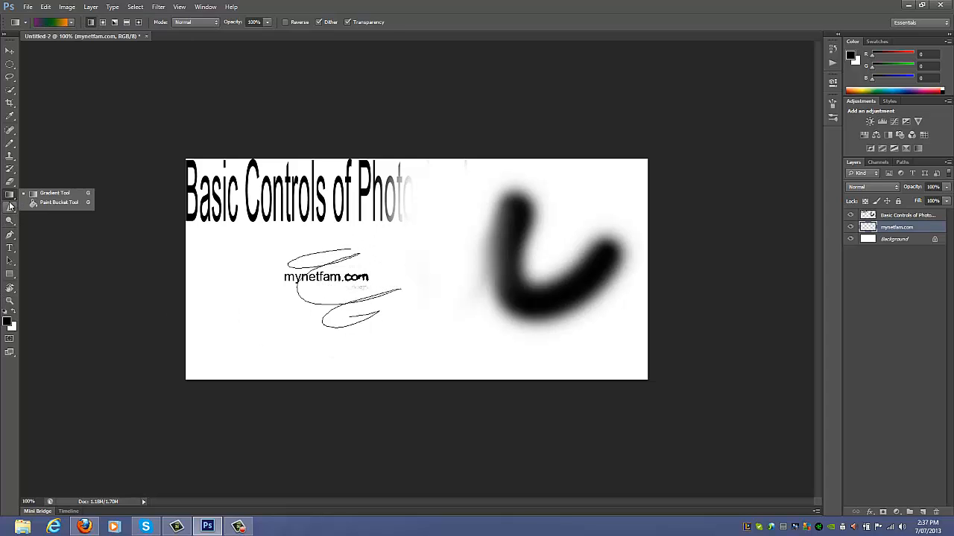
{"action": "left_click", "coordinate": [61, 225]}
{"action": "mouse_move", "coordinate": [361, 269]}
{"action": "left_mouse_down"}
{"action": "mouse_move", "coordinate": [374, 275]}
{"action": "mouse_move", "coordinate": [351, 273]}
{"action": "mouse_move", "coordinate": [321, 291]}
{"action": "left_mouse_up"}
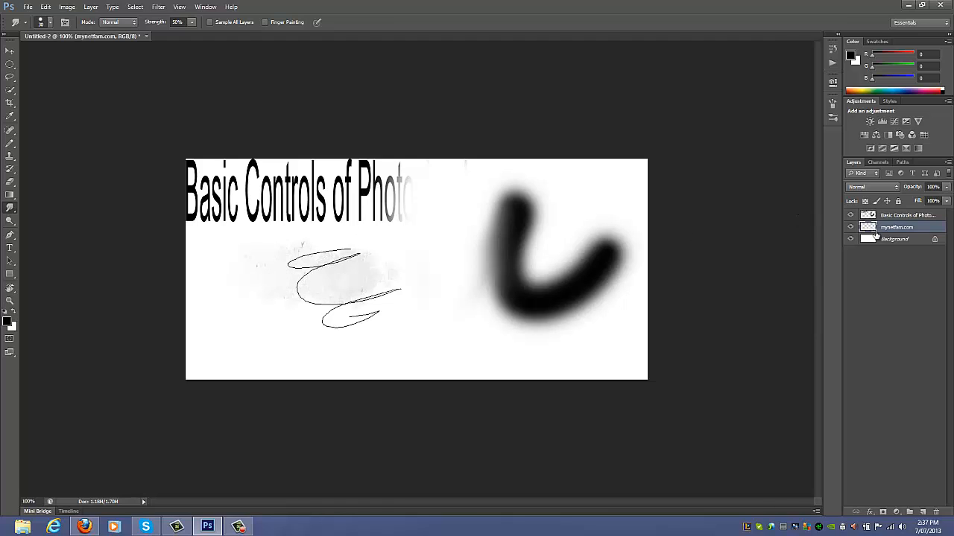
{"action": "left_click", "coordinate": [898, 215]}
{"action": "mouse_move", "coordinate": [283, 186]}
{"action": "left_mouse_down"}
{"action": "mouse_move", "coordinate": [485, 194]}
{"action": "mouse_move", "coordinate": [266, 187]}
{"action": "mouse_move", "coordinate": [394, 201]}
{"action": "mouse_move", "coordinate": [335, 241]}
{"action": "mouse_move", "coordinate": [352, 200]}
{"action": "left_mouse_up"}
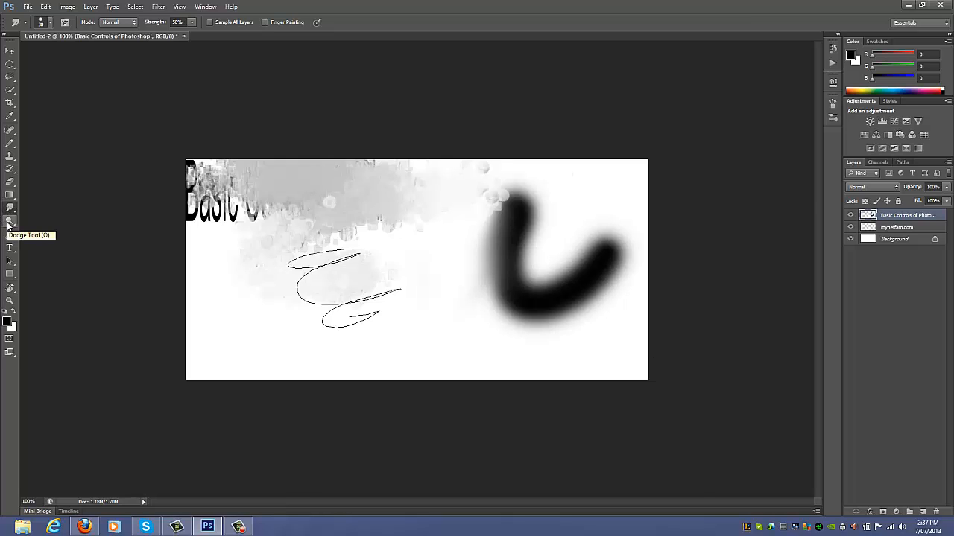
Choose the Dodge tool, switch to the Burn tool, and show the group of related toning tools
{"action": "left_click", "coordinate": [9, 223]}
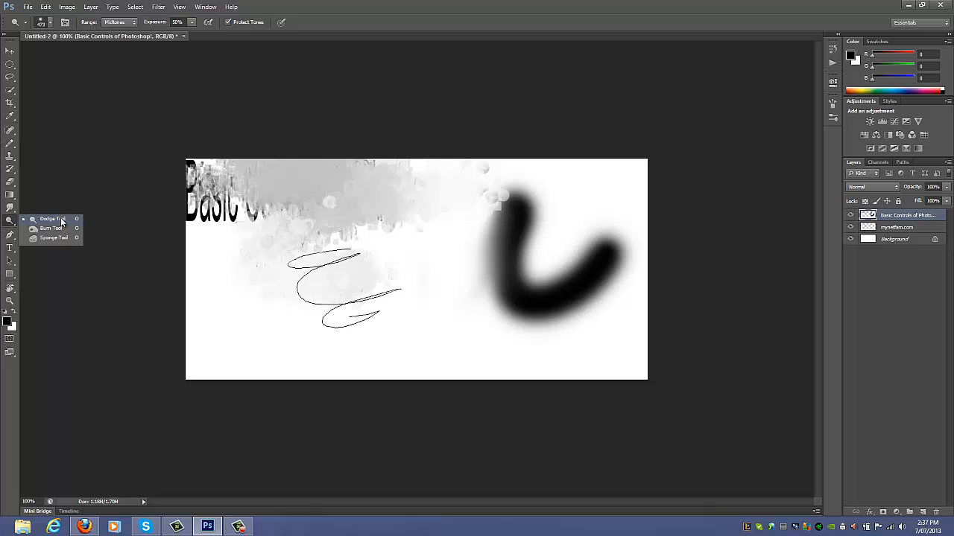
{"action": "left_click", "coordinate": [52, 218]}
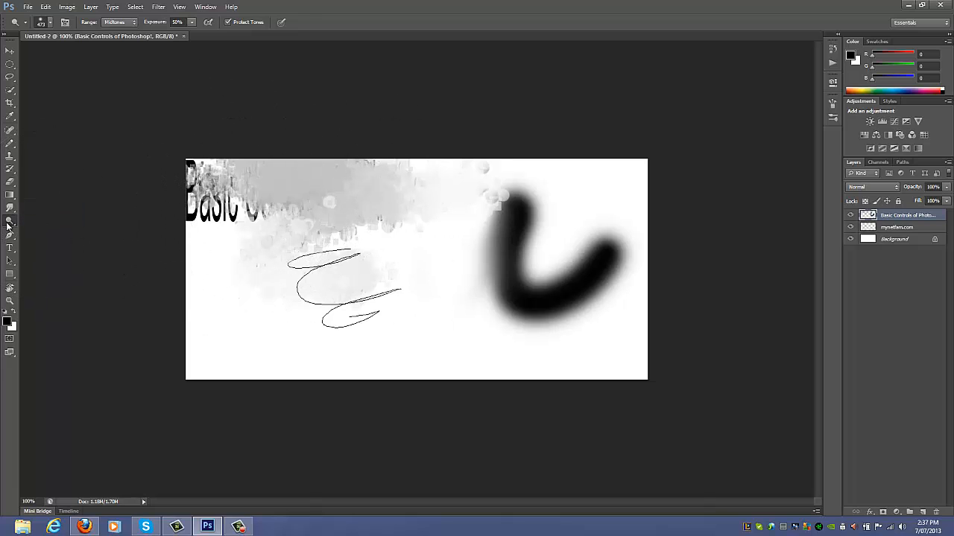
{"action": "right_click", "coordinate": [9, 222]}
{"action": "left_click", "coordinate": [43, 233]}
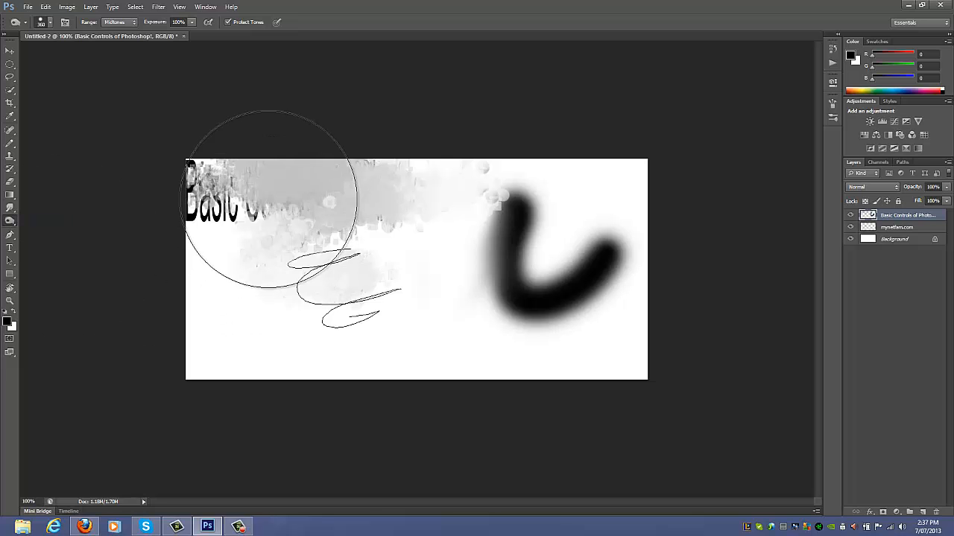
{"action": "right_click", "coordinate": [10, 223]}
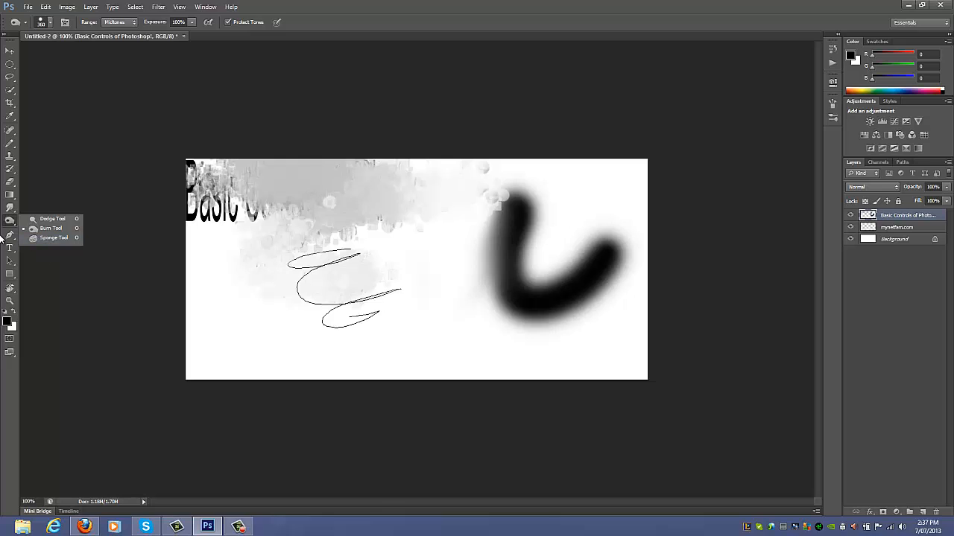
Outline a four-cornered Pen path over the smudged title area and convert it into a new selection
{"action": "left_click", "coordinate": [6, 237]}
{"action": "right_click", "coordinate": [10, 236]}
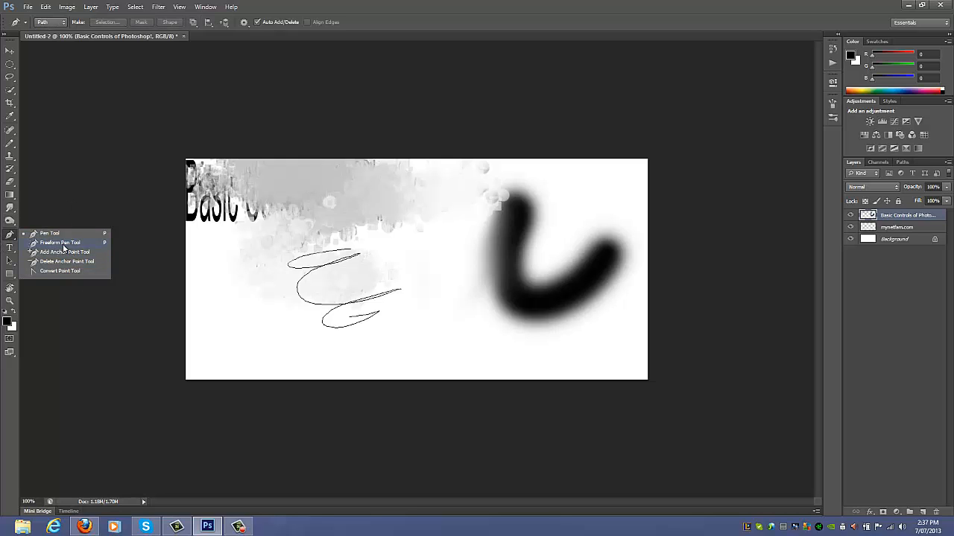
{"action": "left_click", "coordinate": [308, 208]}
{"action": "left_click", "coordinate": [299, 193]}
{"action": "left_click", "coordinate": [270, 232]}
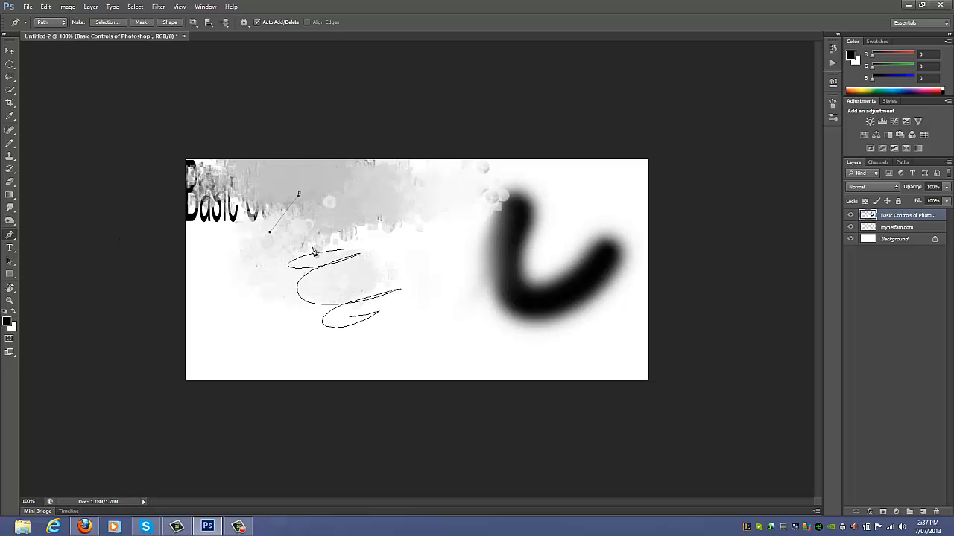
{"action": "left_click", "coordinate": [339, 261]}
{"action": "left_click", "coordinate": [375, 187]}
{"action": "right_click", "coordinate": [343, 192]}
{"action": "left_click", "coordinate": [395, 250]}
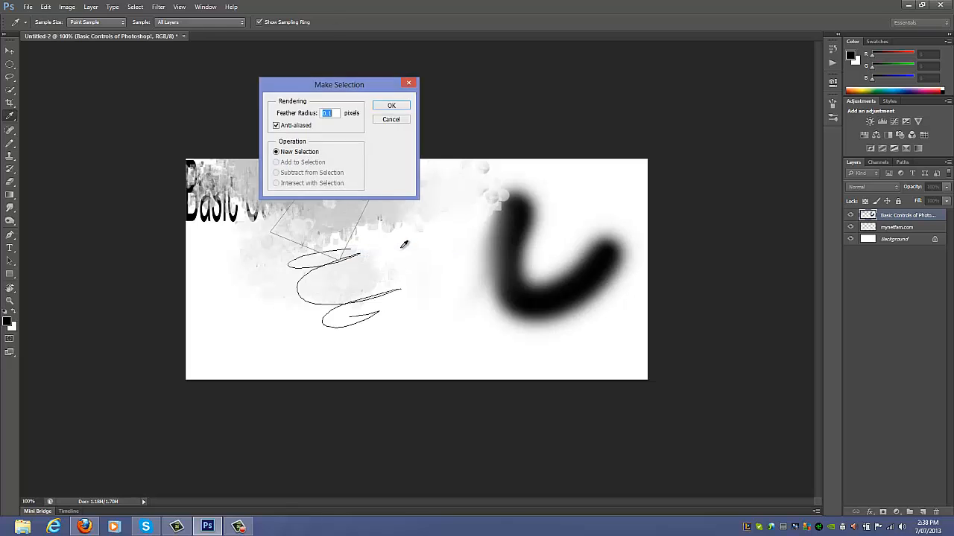
{"action": "key", "text": "Return"}
Move the selected piece of the smudged title down between the pencil scribble and the thick brush stroke
{"action": "left_click", "coordinate": [10, 51]}
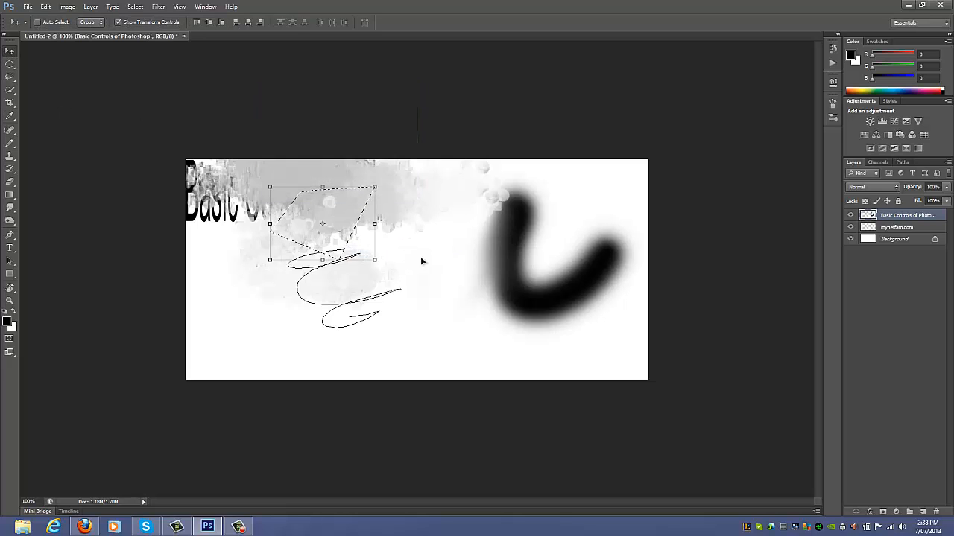
{"action": "left_click_drag", "start_coordinate": [332, 232], "coordinate": [443, 321]}
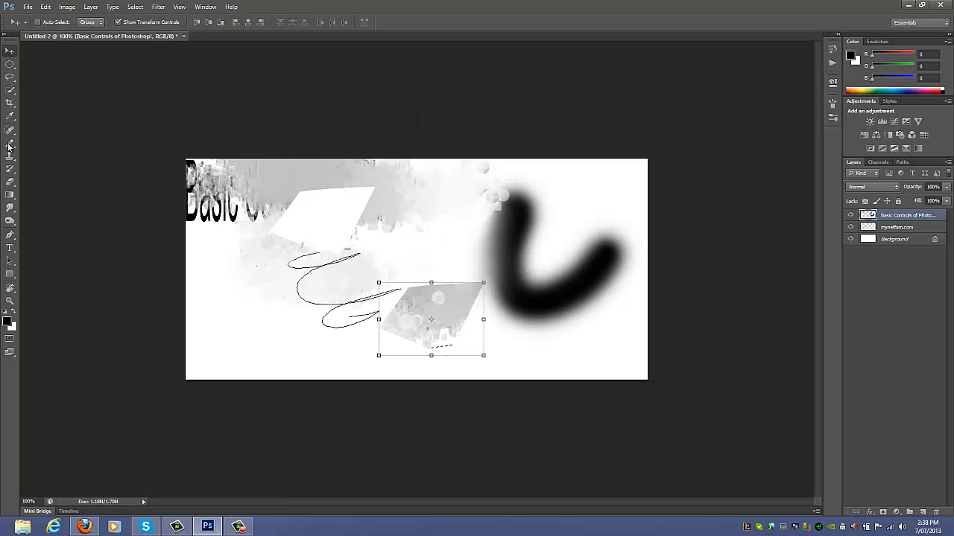
{"action": "left_click", "coordinate": [10, 64]}
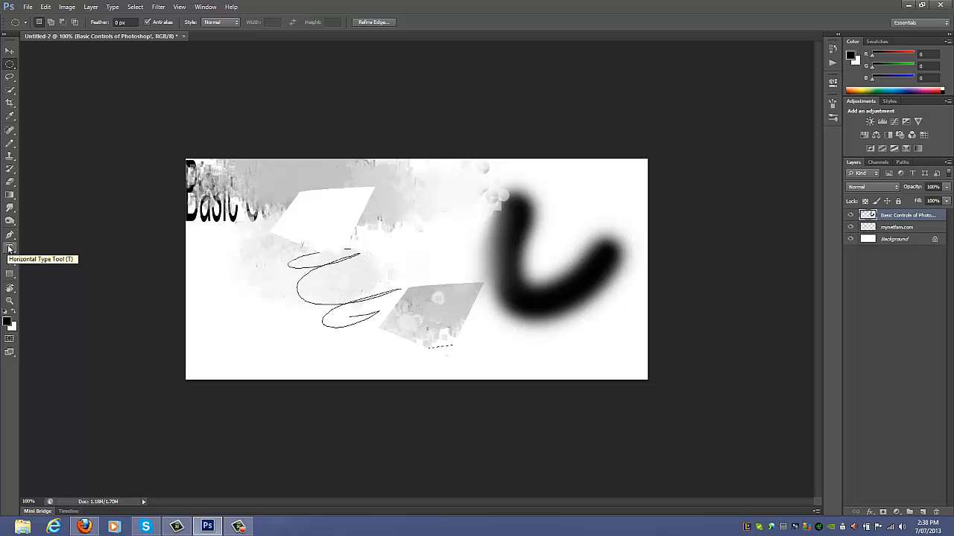
Add the text "dafont.com" as a new text layer over the smudged title area
{"action": "left_click", "coordinate": [9, 249]}
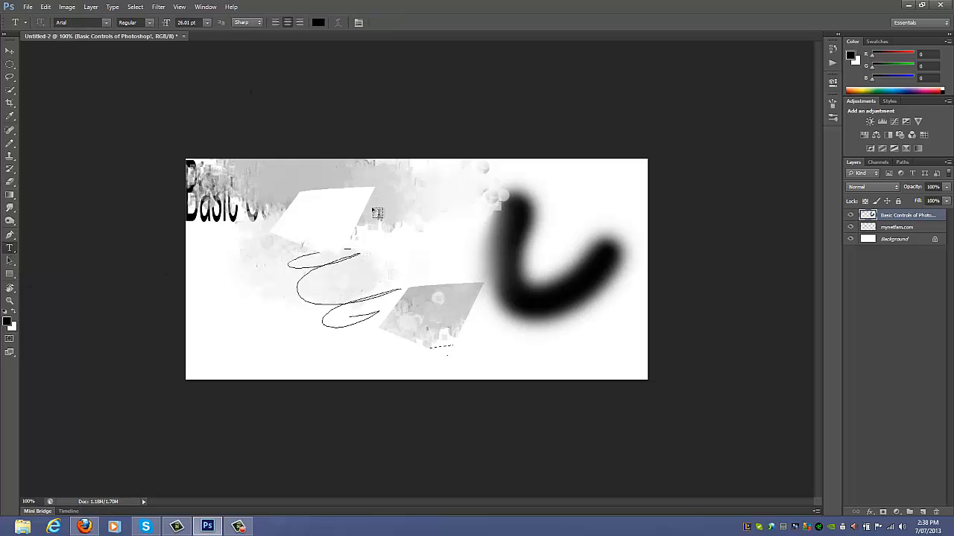
{"action": "left_click", "coordinate": [377, 213]}
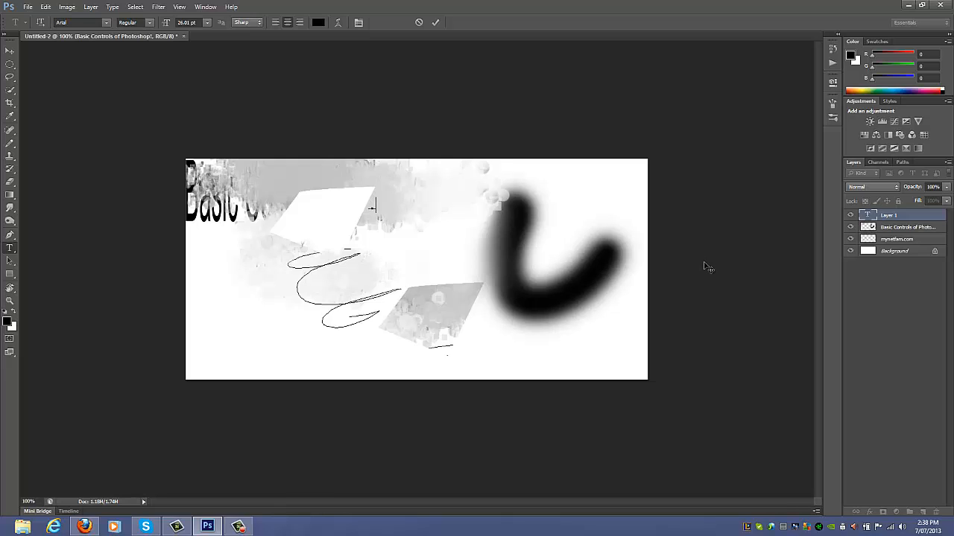
{"action": "type", "text": "dafont.com"}
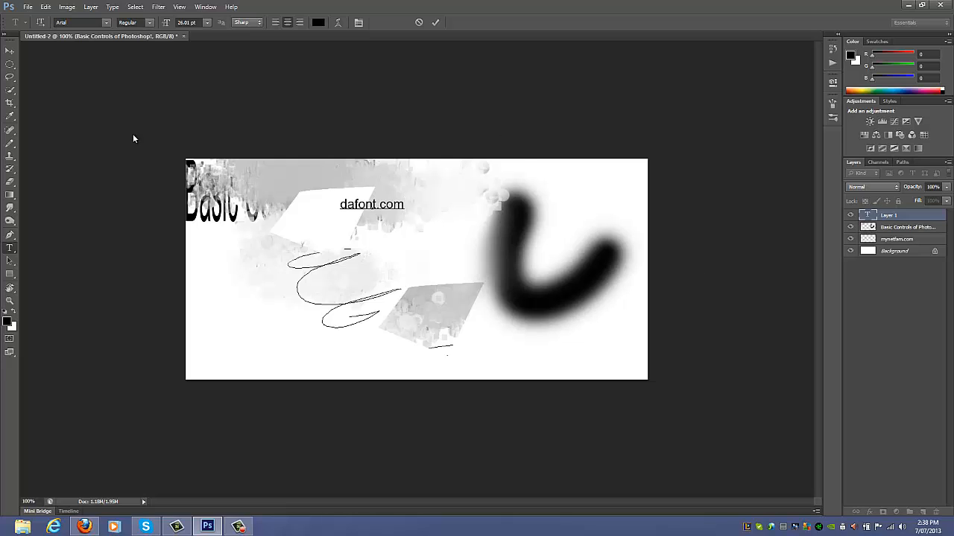
{"action": "left_click", "coordinate": [10, 64]}
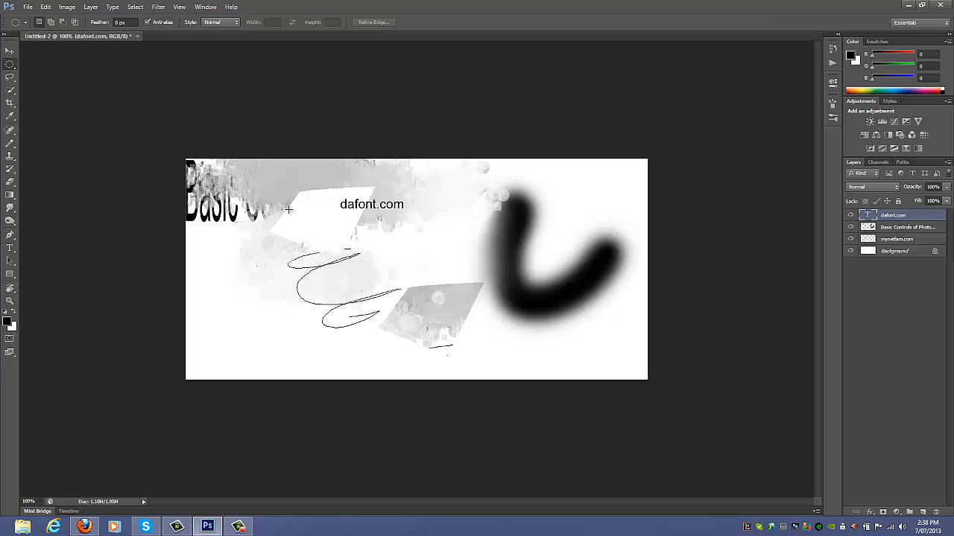
Draw an elliptical selection around the dafont.com text and clear it again
{"action": "left_click_drag", "start_coordinate": [288, 157], "coordinate": [443, 236]}
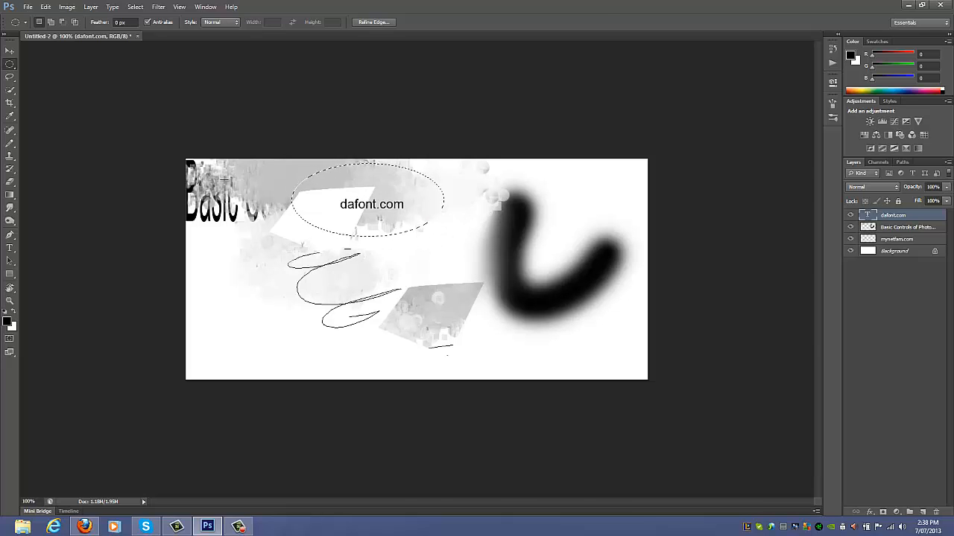
{"action": "left_click", "coordinate": [472, 235]}
{"action": "left_click_drag", "start_coordinate": [383, 185], "coordinate": [341, 209]}
{"action": "left_click", "coordinate": [236, 231]}
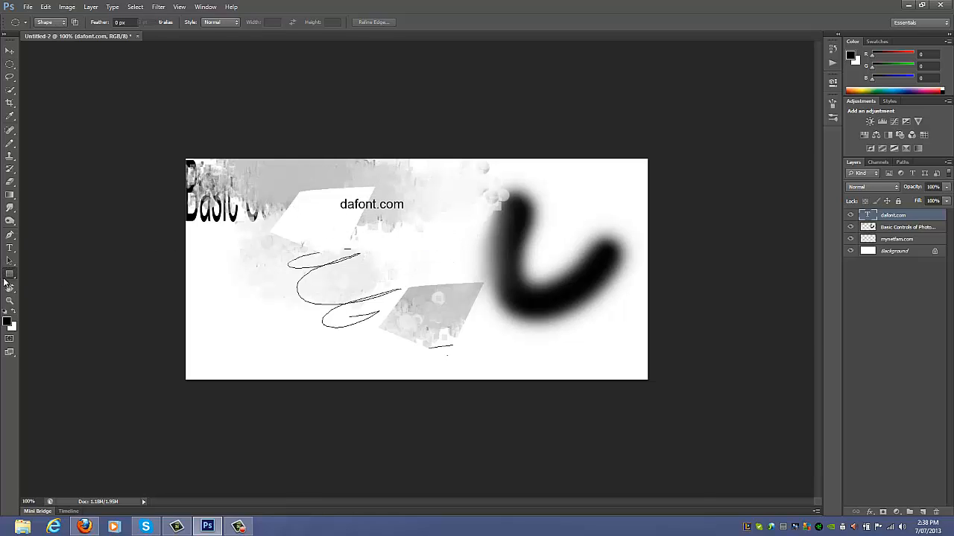
Show the available shape tools and the Hand and Rotate View tools
{"action": "left_click", "coordinate": [9, 273]}
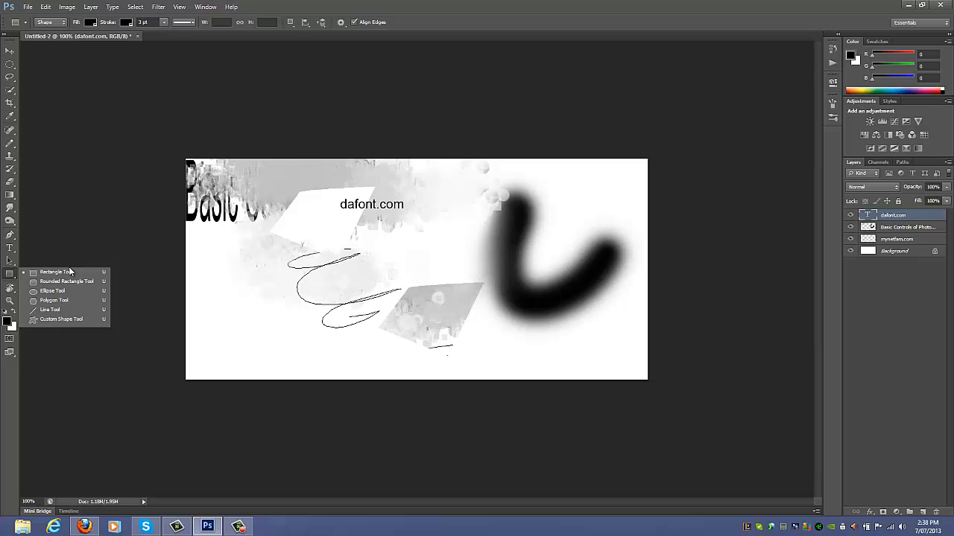
{"action": "left_click", "coordinate": [10, 289]}
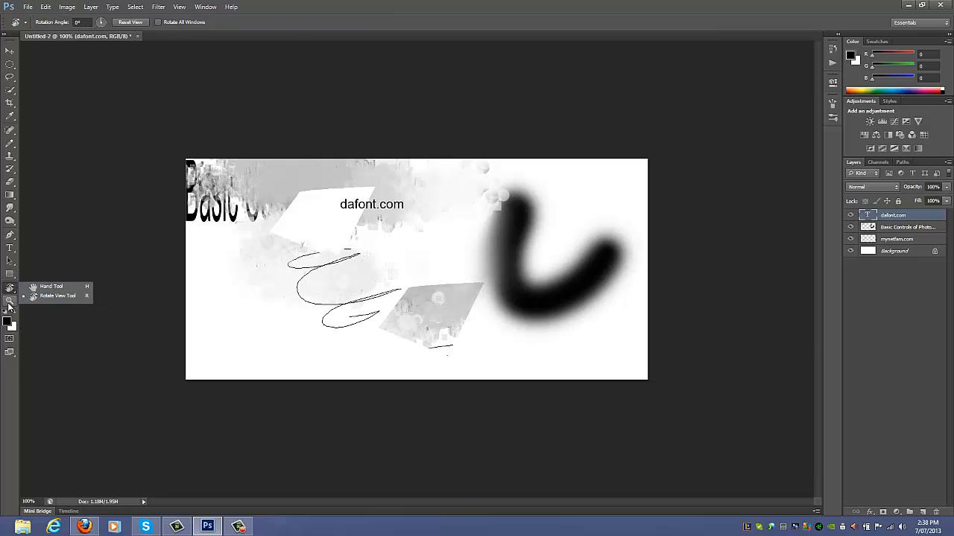
Fit the document on screen with the Zoom tool and return it to actual pixels
{"action": "left_click", "coordinate": [9, 302]}
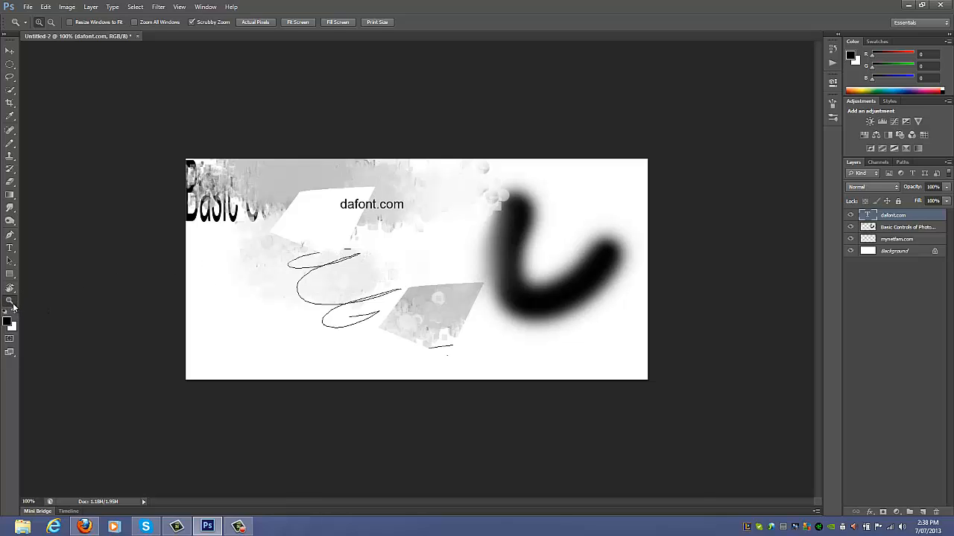
{"action": "right_click", "coordinate": [335, 251]}
{"action": "left_click", "coordinate": [383, 256]}
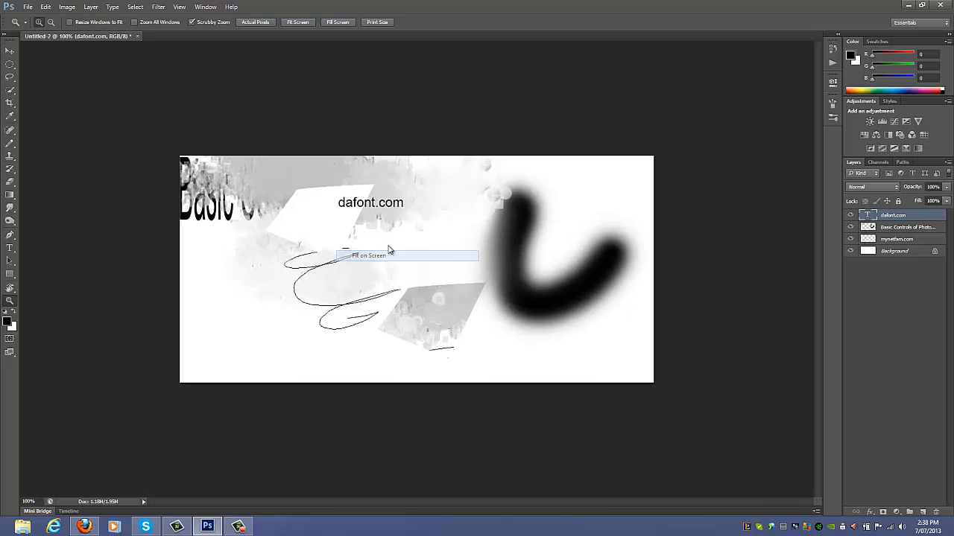
{"action": "right_click", "coordinate": [395, 239]}
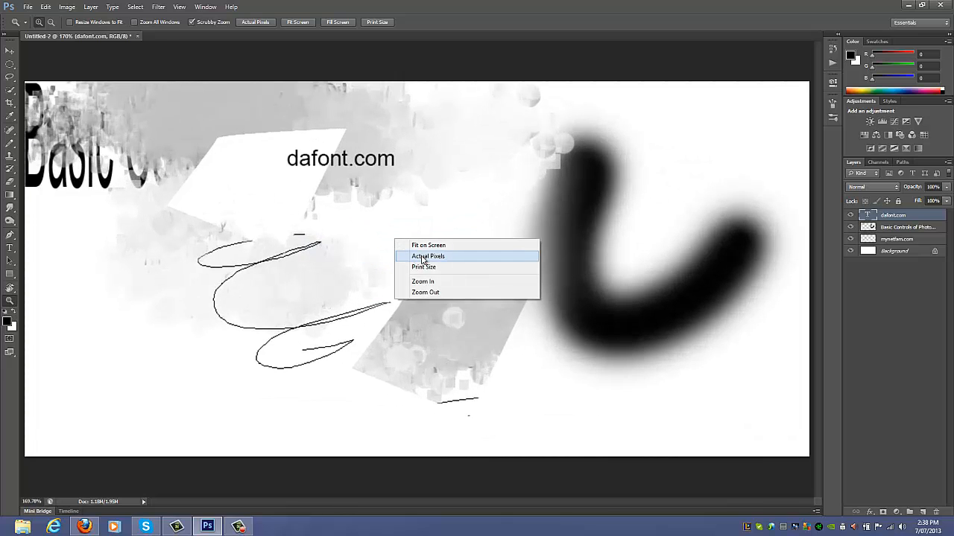
{"action": "left_click", "coordinate": [423, 256]}
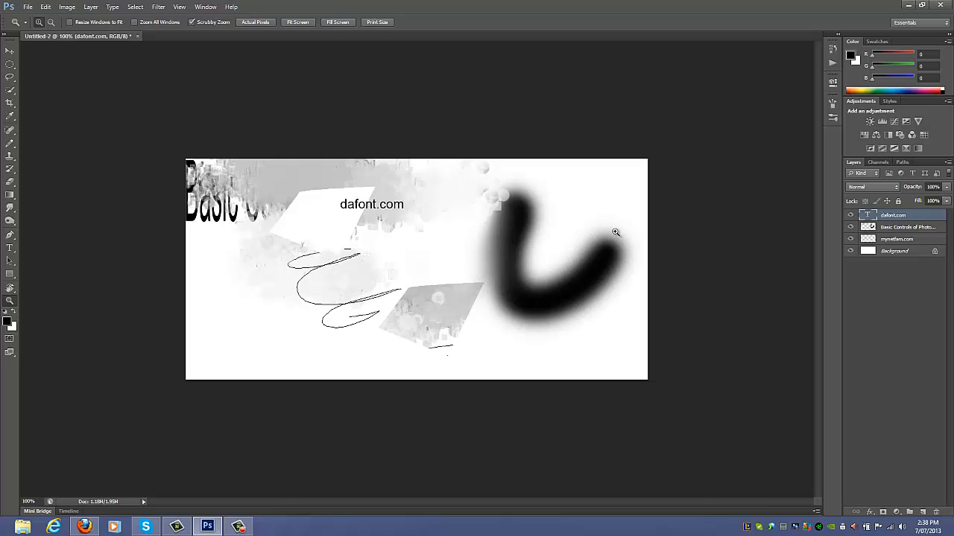
Zoom the document out to 66.7% and fit it on screen again
{"action": "right_click", "coordinate": [615, 233]}
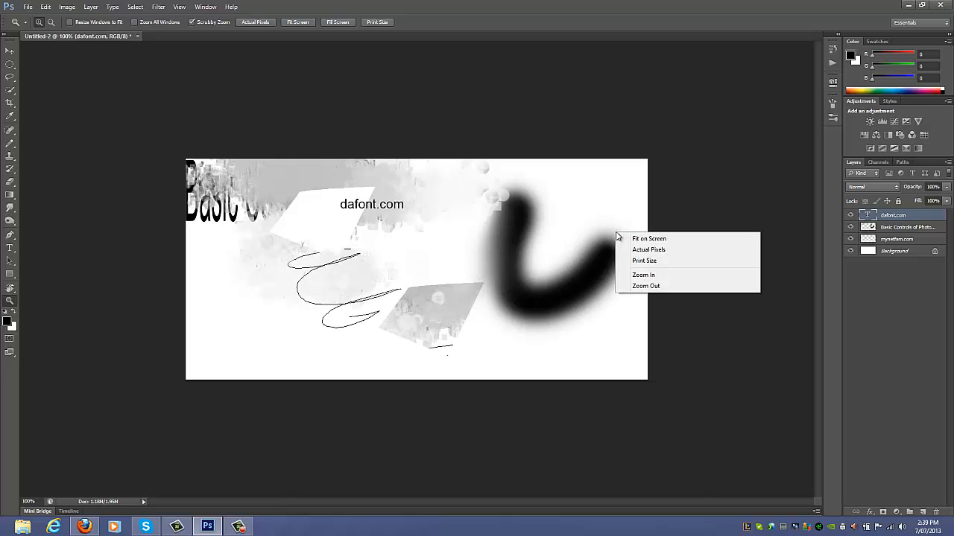
{"action": "left_click", "coordinate": [651, 288]}
{"action": "right_click", "coordinate": [442, 248]}
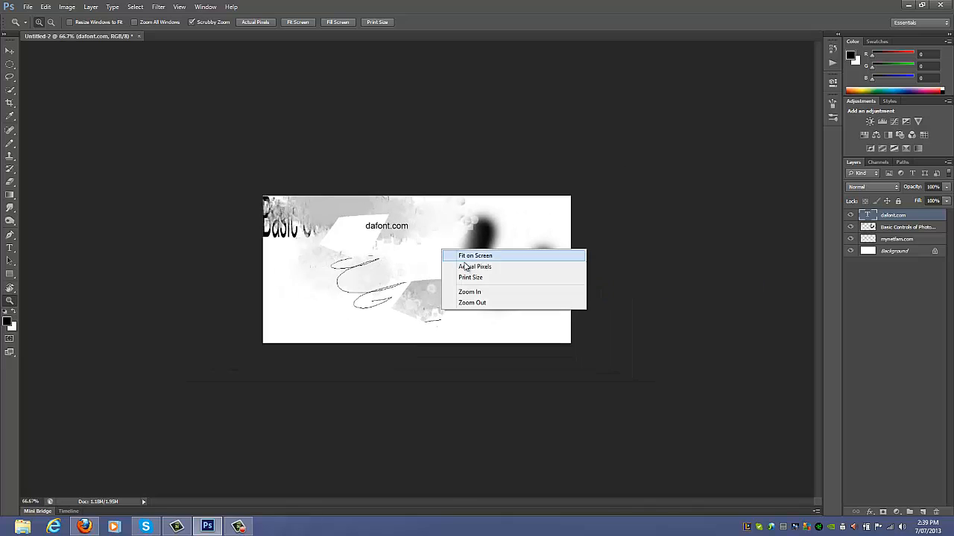
{"action": "left_click", "coordinate": [482, 254]}
{"action": "right_click", "coordinate": [482, 253]}
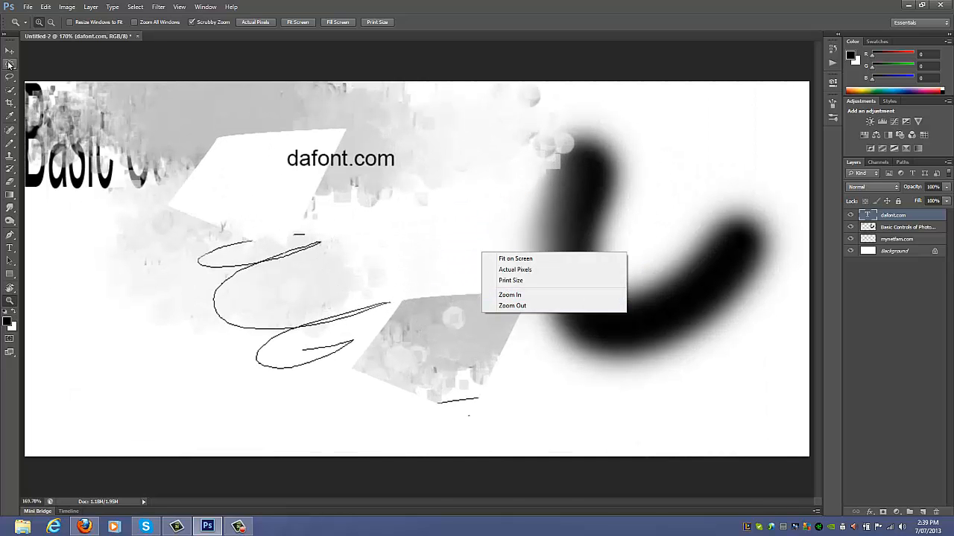
{"action": "left_click", "coordinate": [428, 456]}
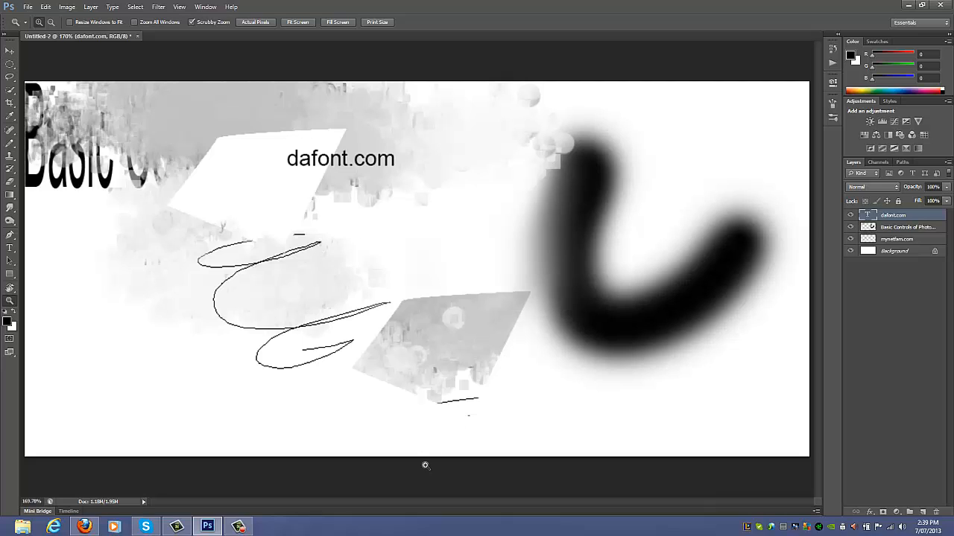